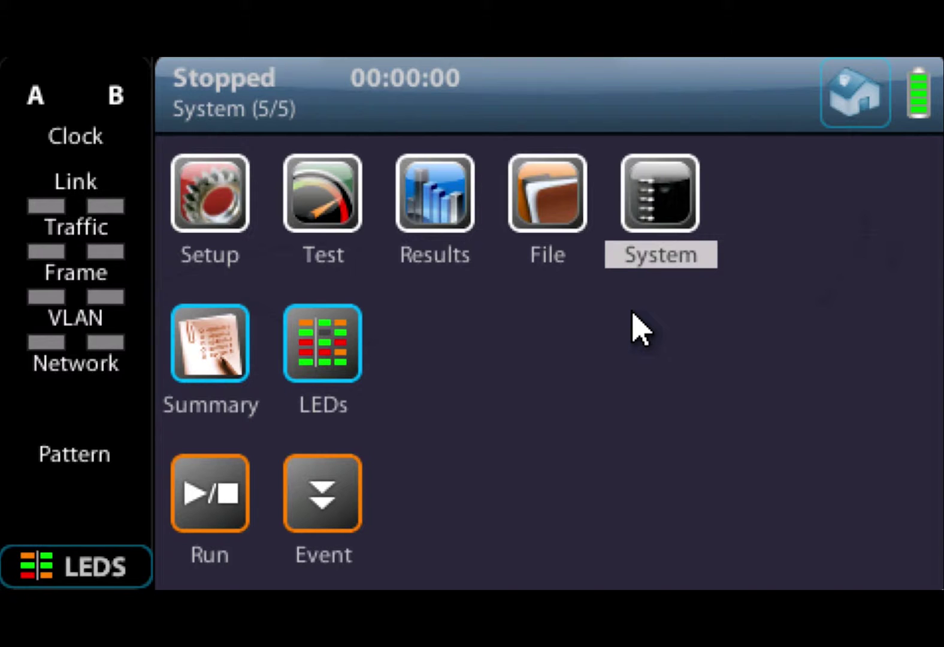
- Step across the home sections from File to Setup and open Setup
key("Left")
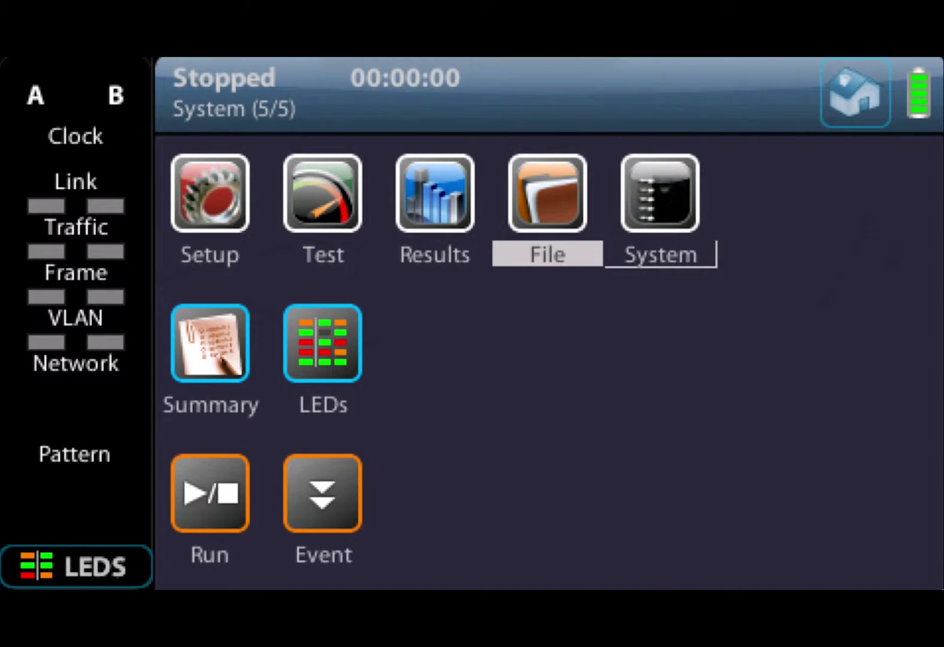
key("Left")
key("Left")
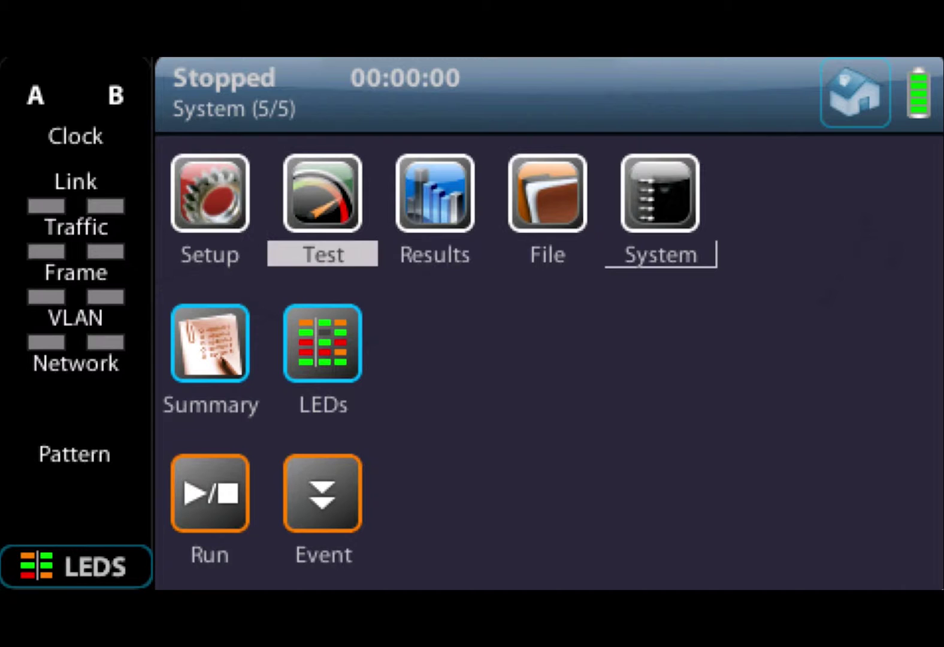
key("Left")
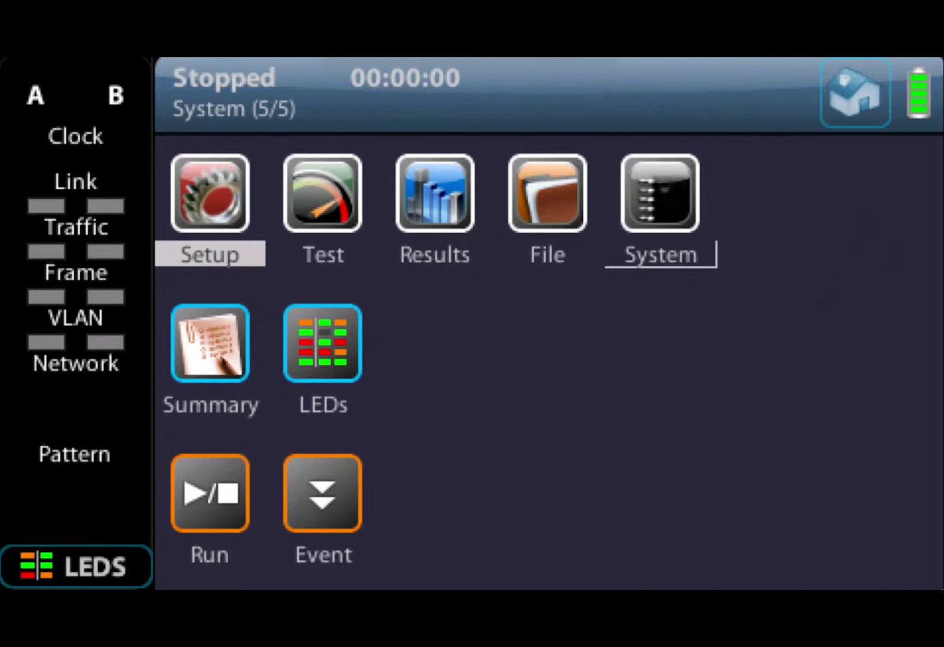
key("Right")
key("Left")
key("Return")
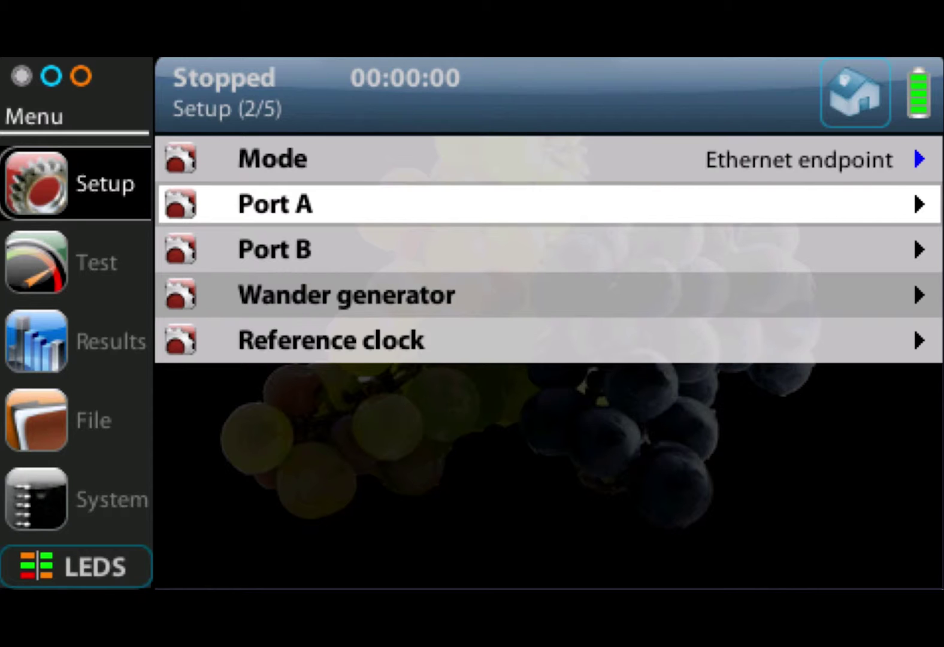
- Browse the Setup entries, view Port A's Bandwidth profile Flow 1 settings, then return home
key("Down")
key("Down")
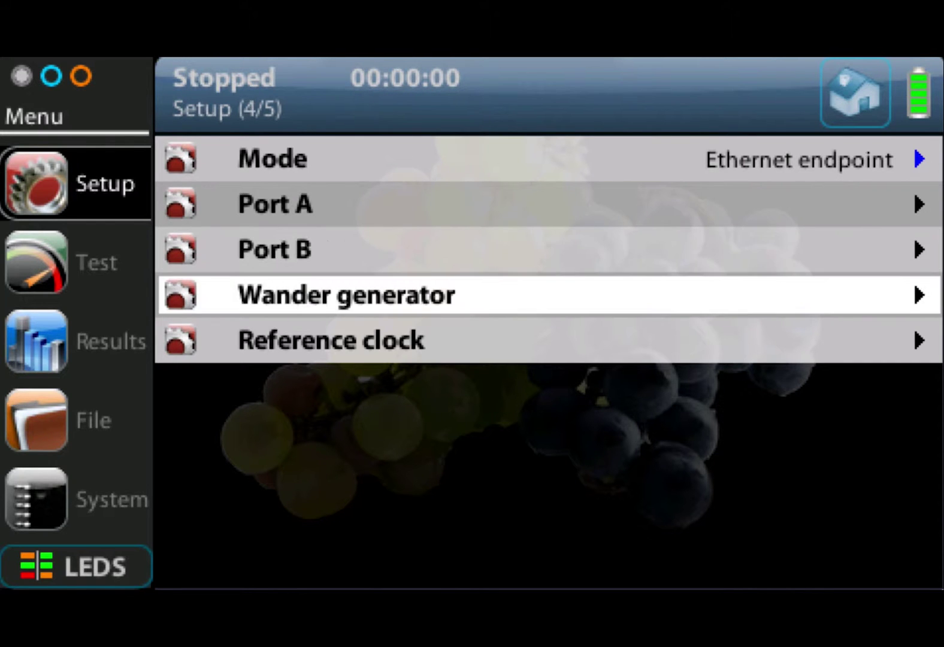
key("Down")
key("Up")
key("Up")
key("Up")
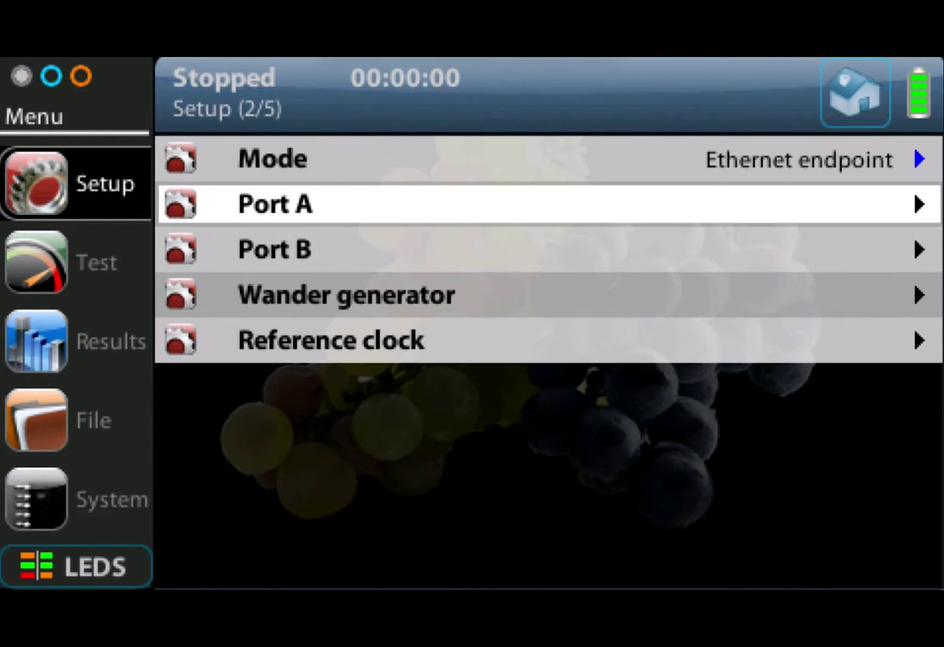
key("Return")
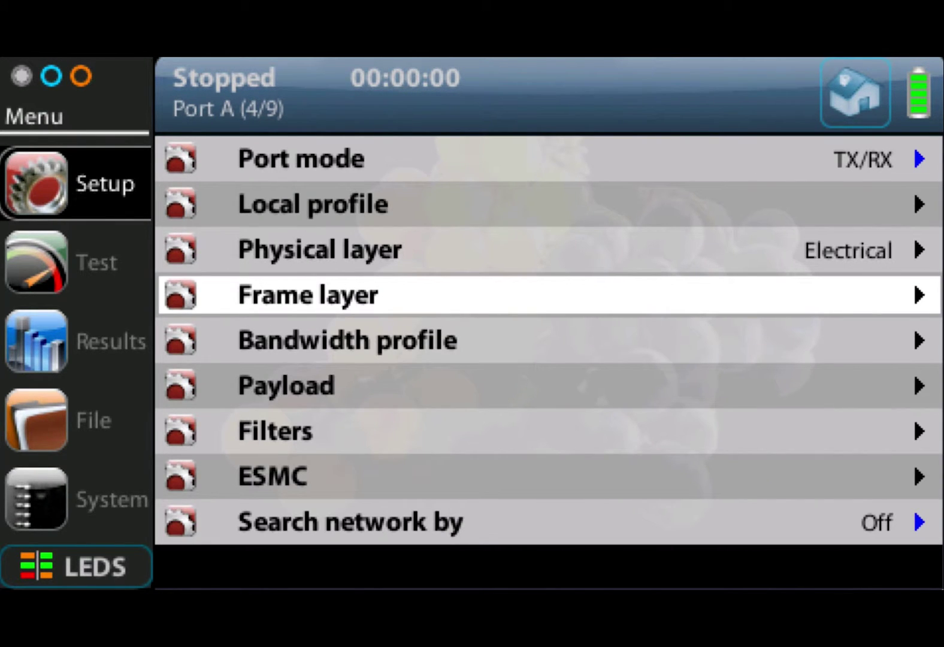
key("Down")
key("Return")
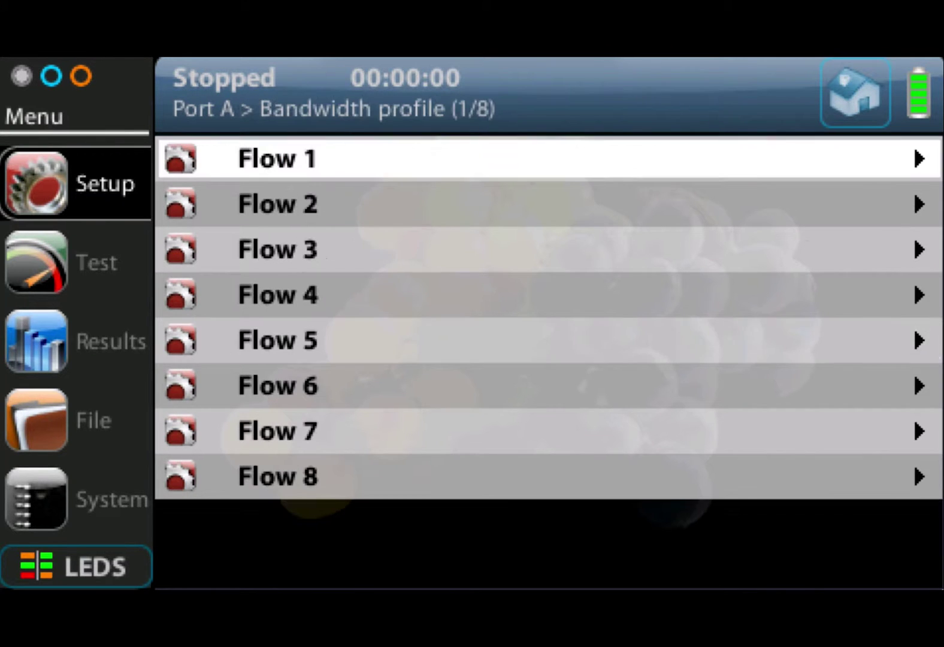
key("Return")
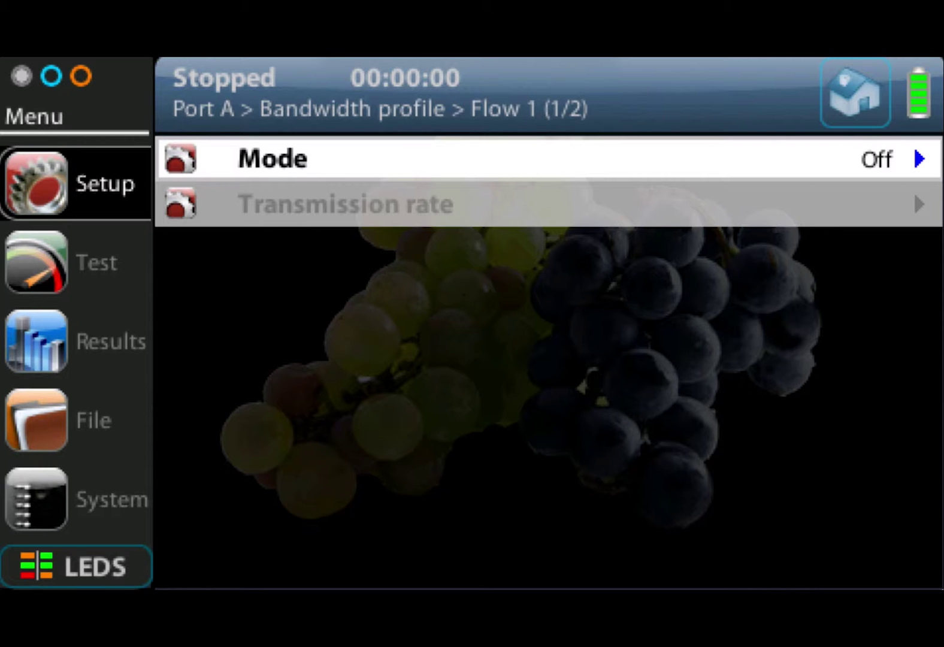
key("Escape")
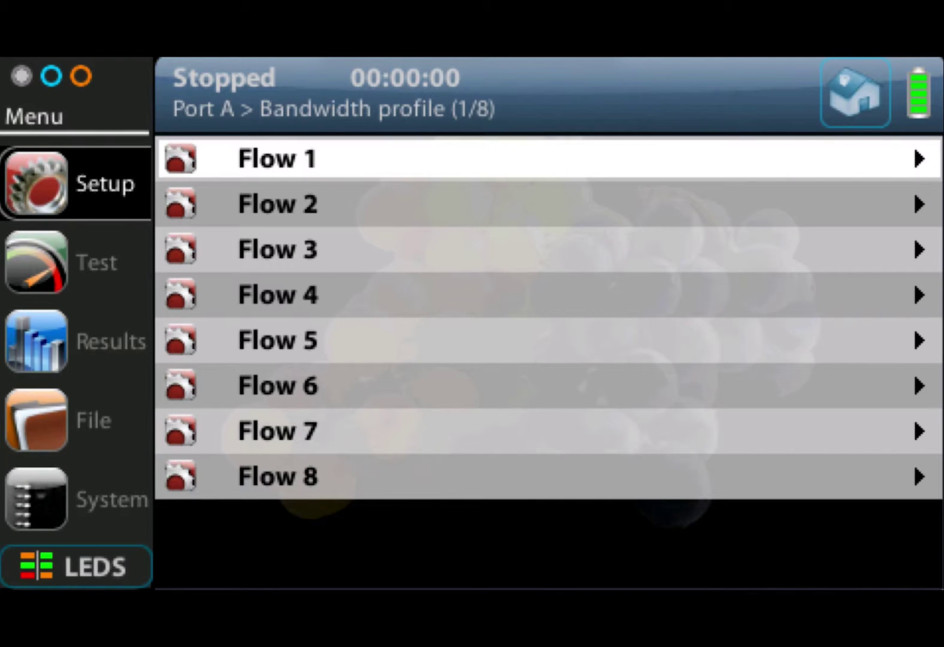
key("Home")
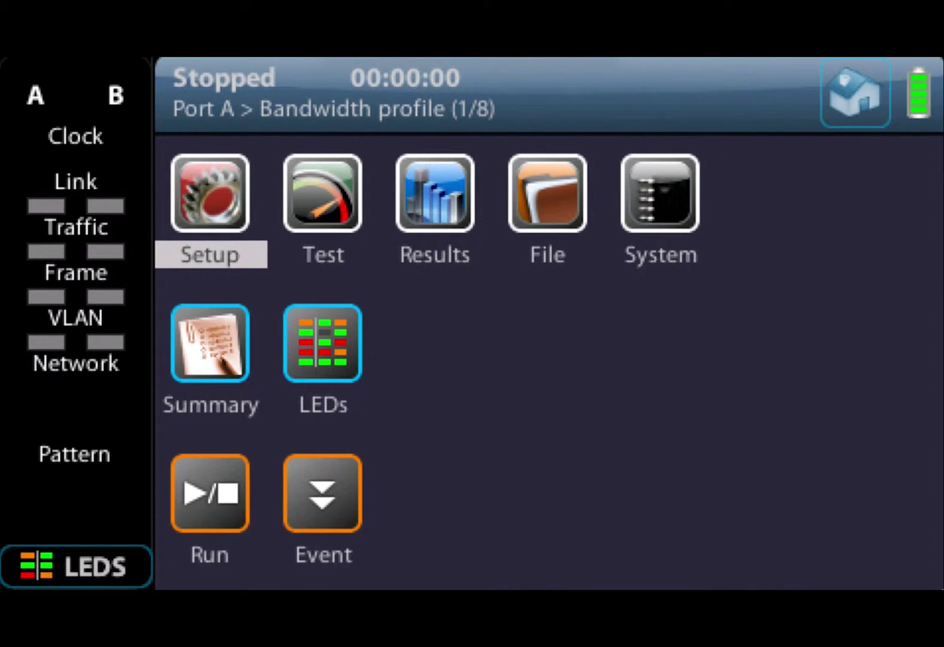
- Reopen Setup at Port A's Bandwidth profile flow list, then switch to the Test settings
key("Return")
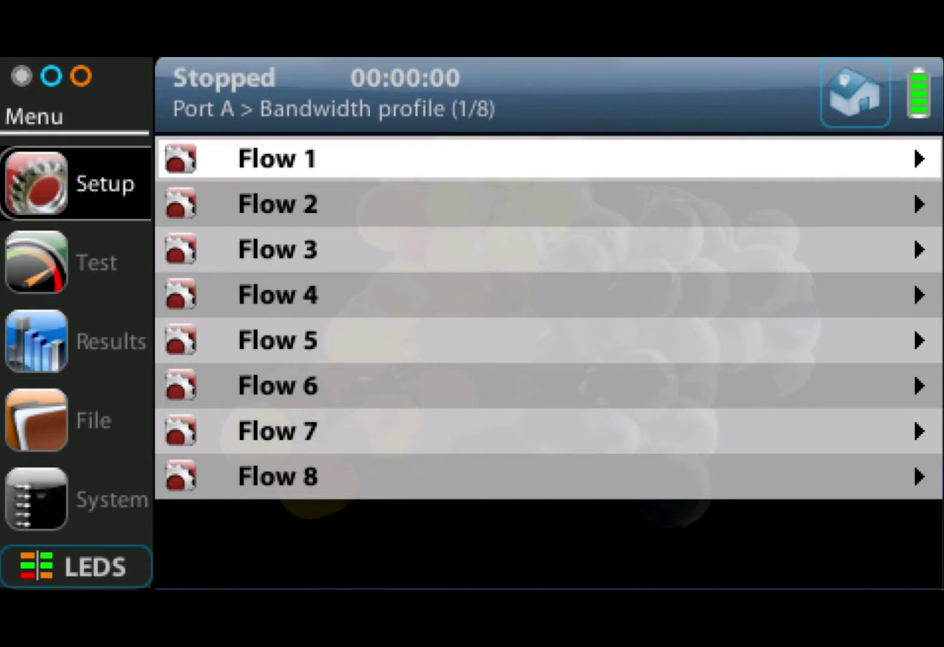
left_click(36, 262)
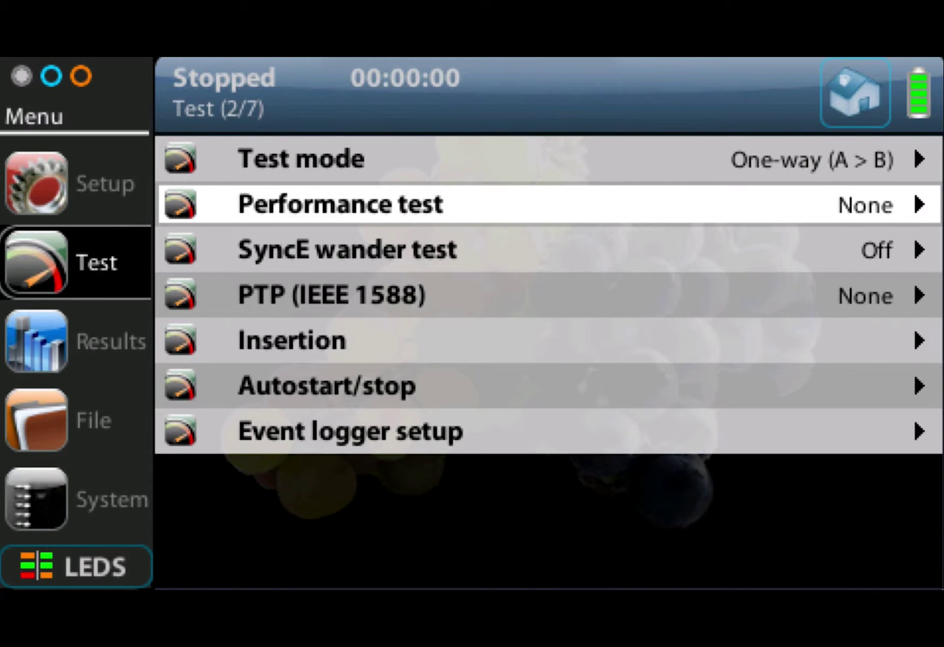
key("Down")
key("Down")
key("Return")
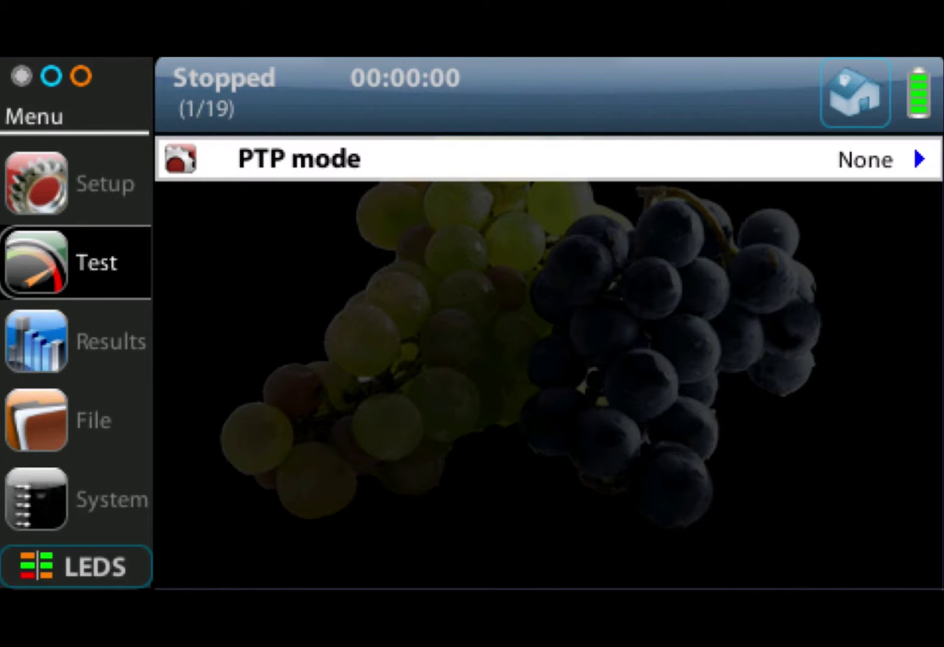
key("Up")
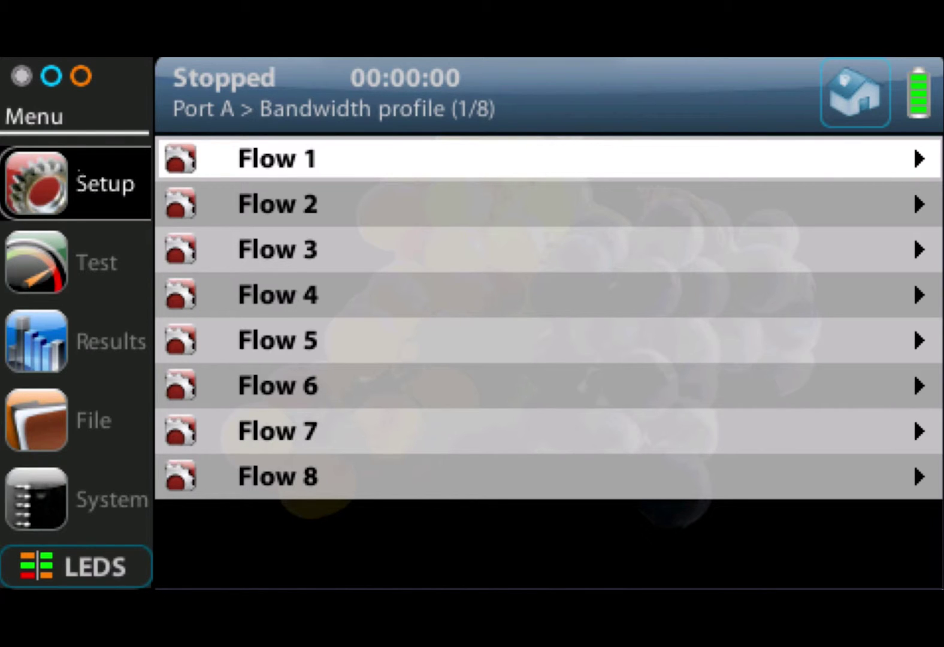
- Return home, reopen Setup, back out through Port A and the Setup list, then reopen Setup
key("Home")
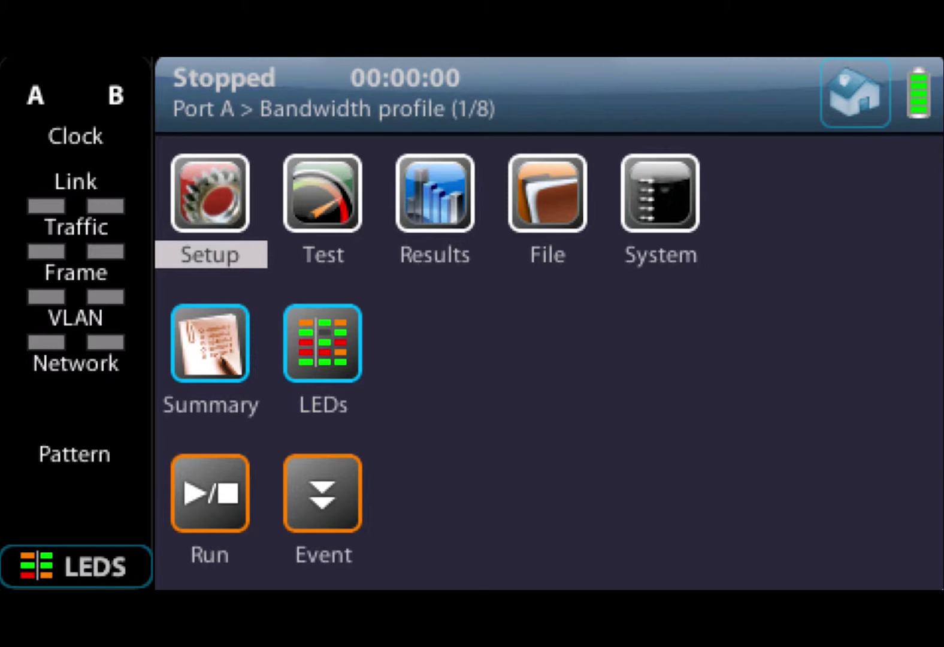
key("Return")
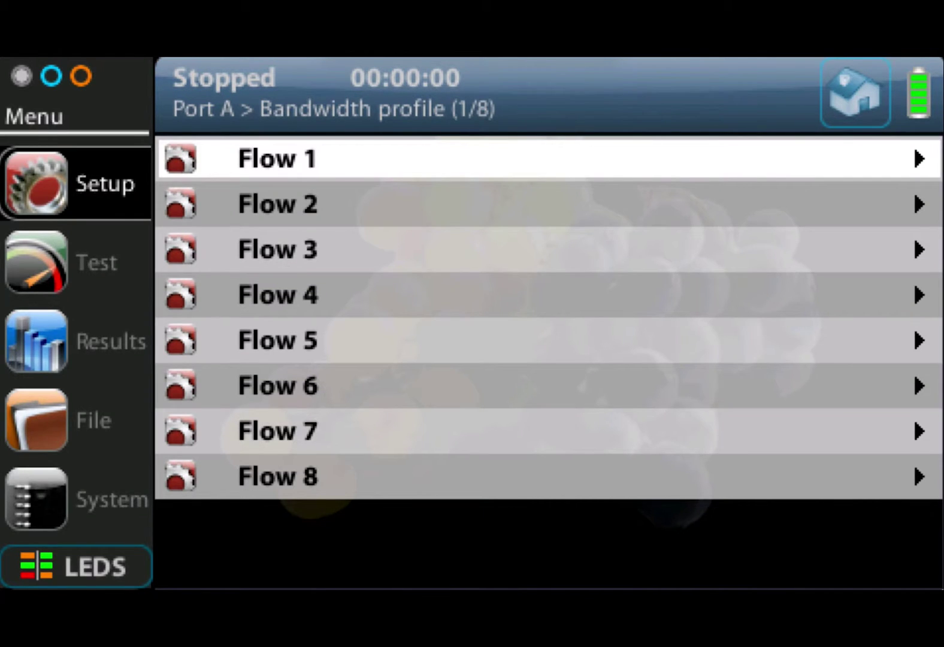
key("Escape")
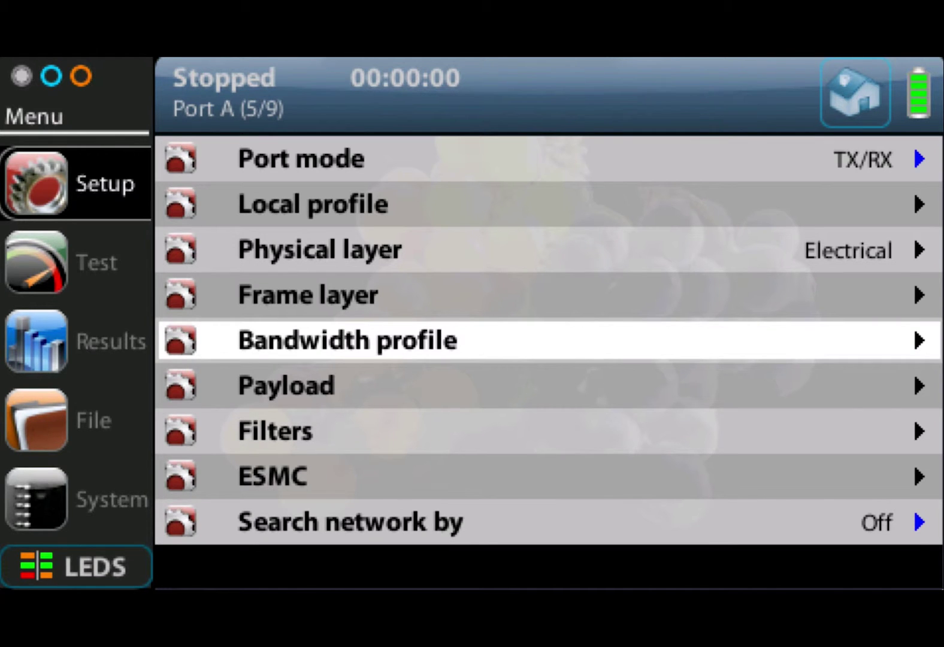
key("Escape")
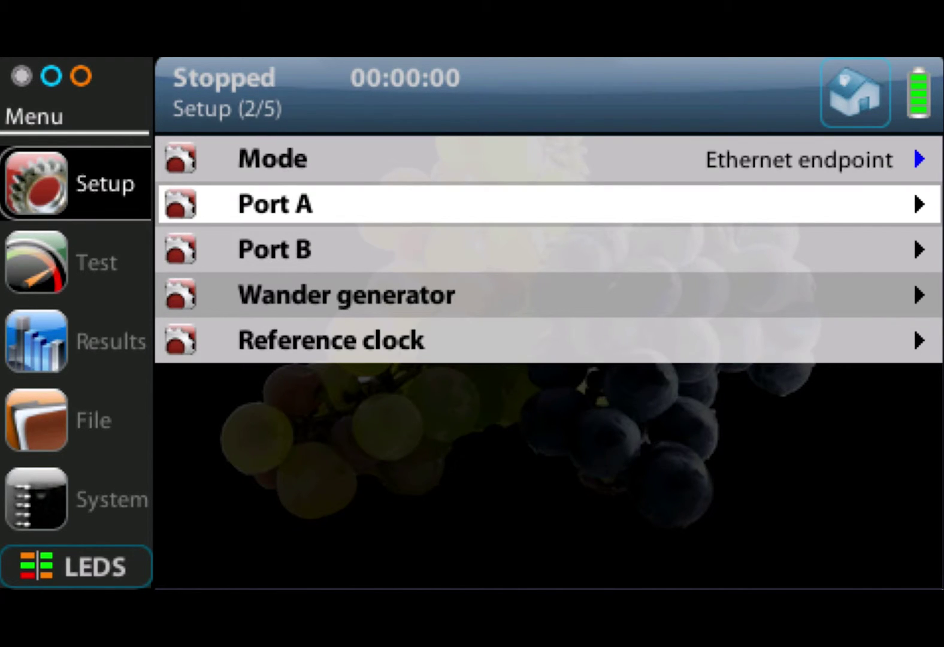
key("Escape")
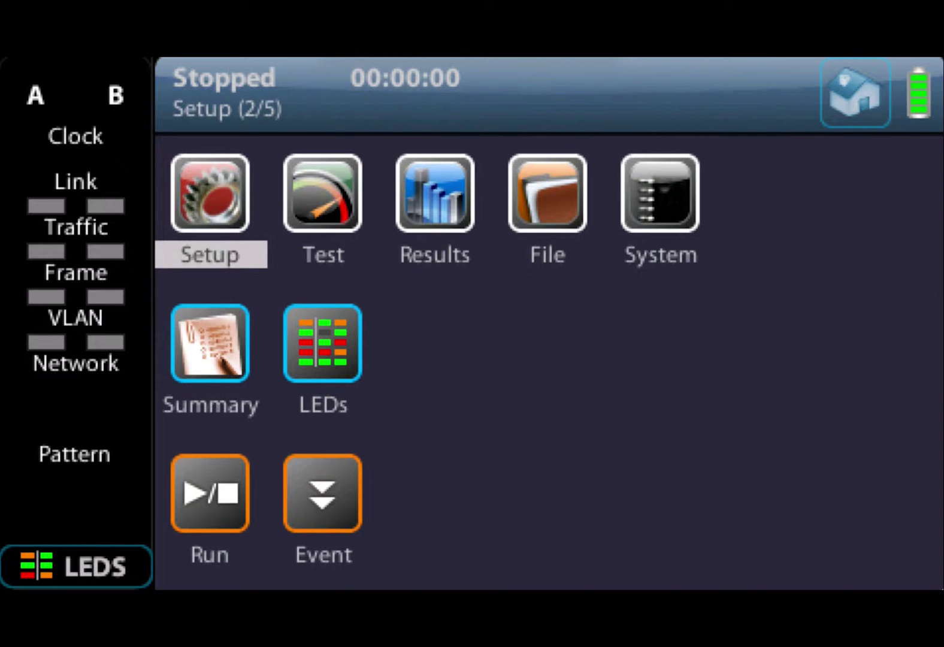
key("Return")
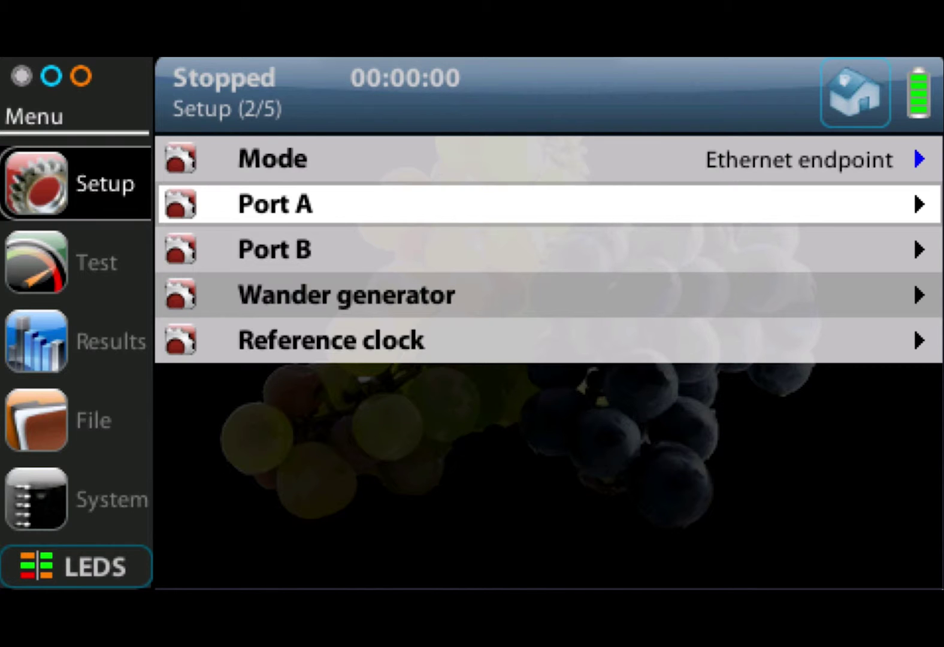
- View the Port A settings, then back out of Setup to the home screen
key("Return")
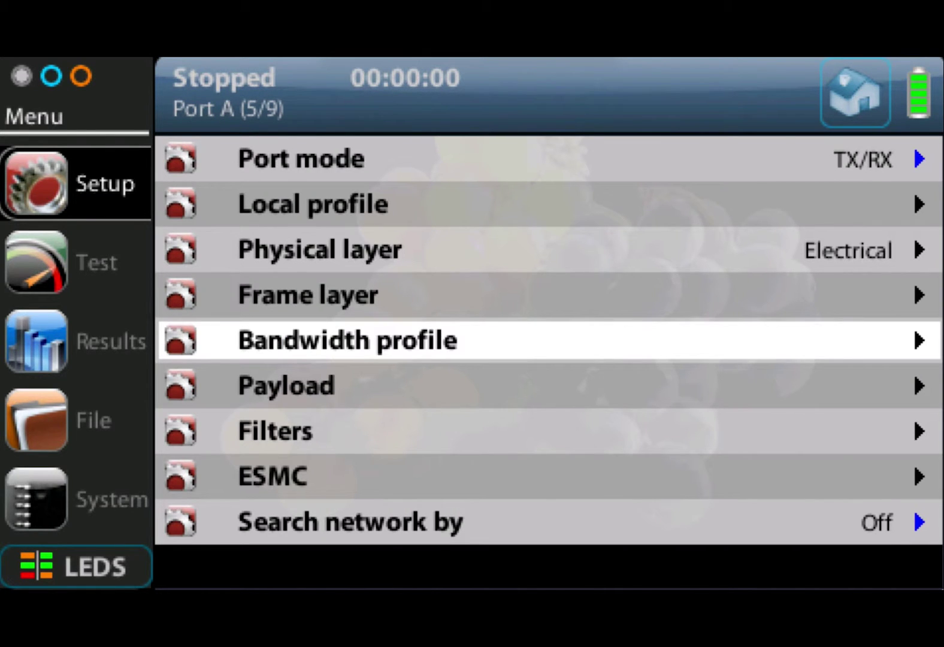
key("Escape")
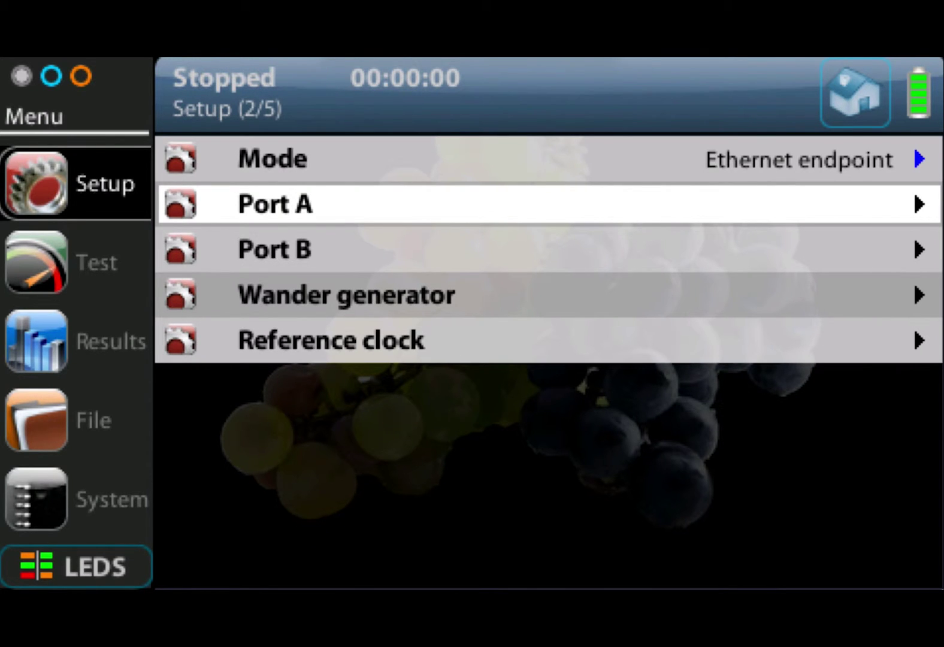
key("Escape")
- Open and close the Test settings, then move from Test to Results and open the Results list
key("Right")
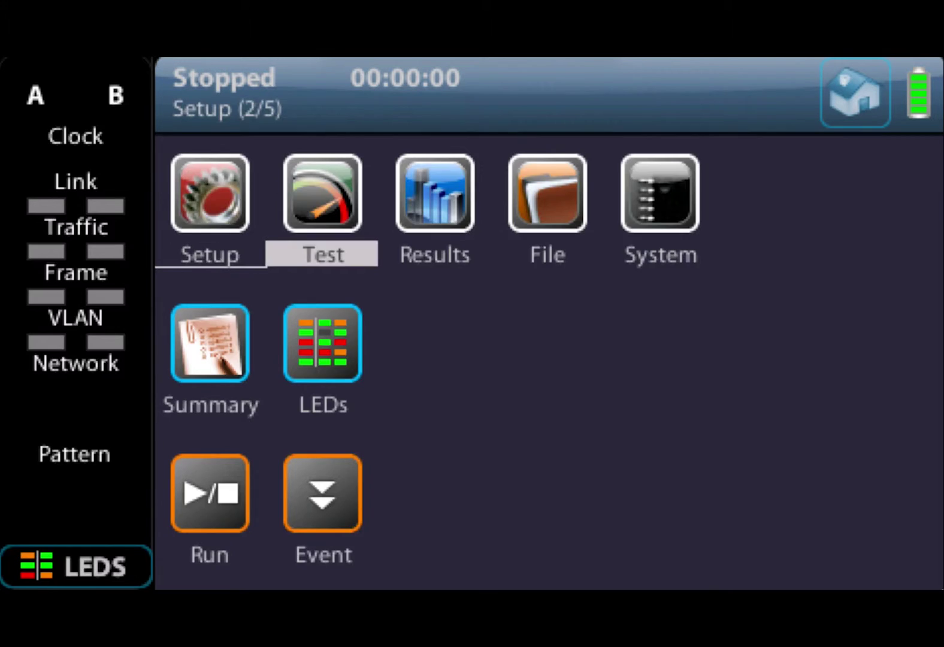
key("Return")
key("Escape")
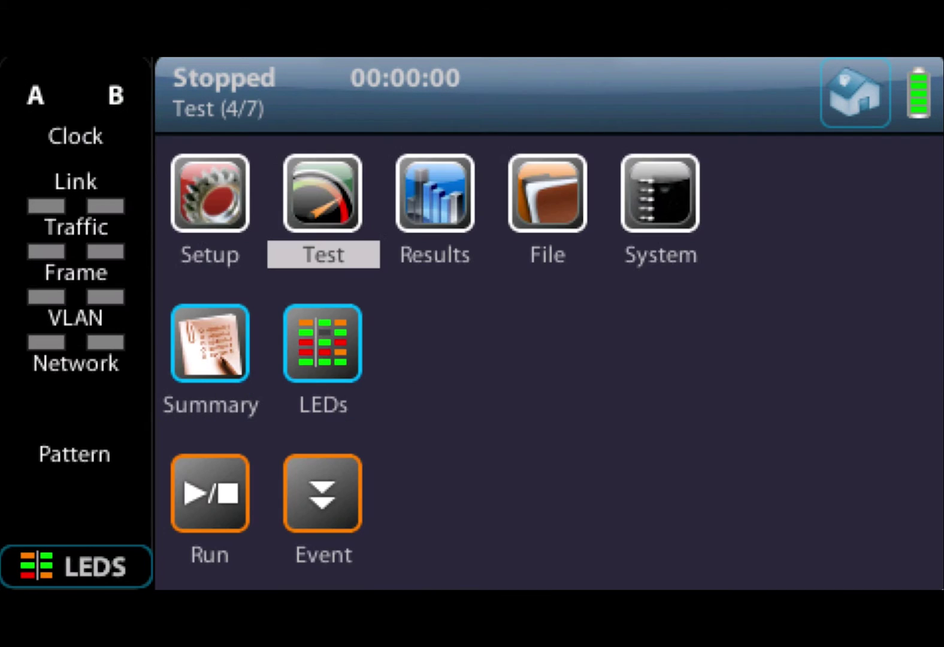
key("Return")
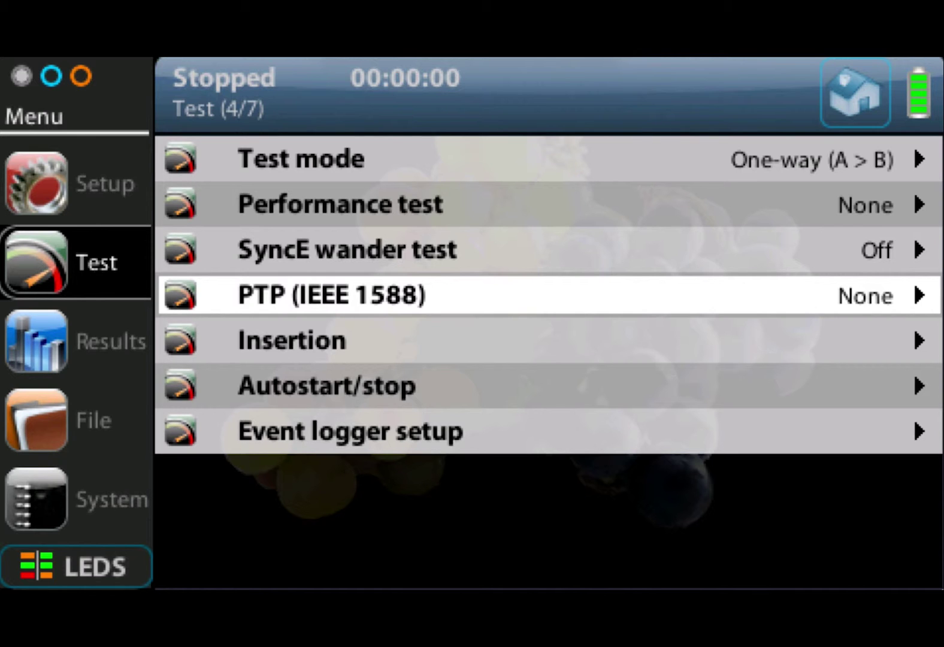
key("Home")
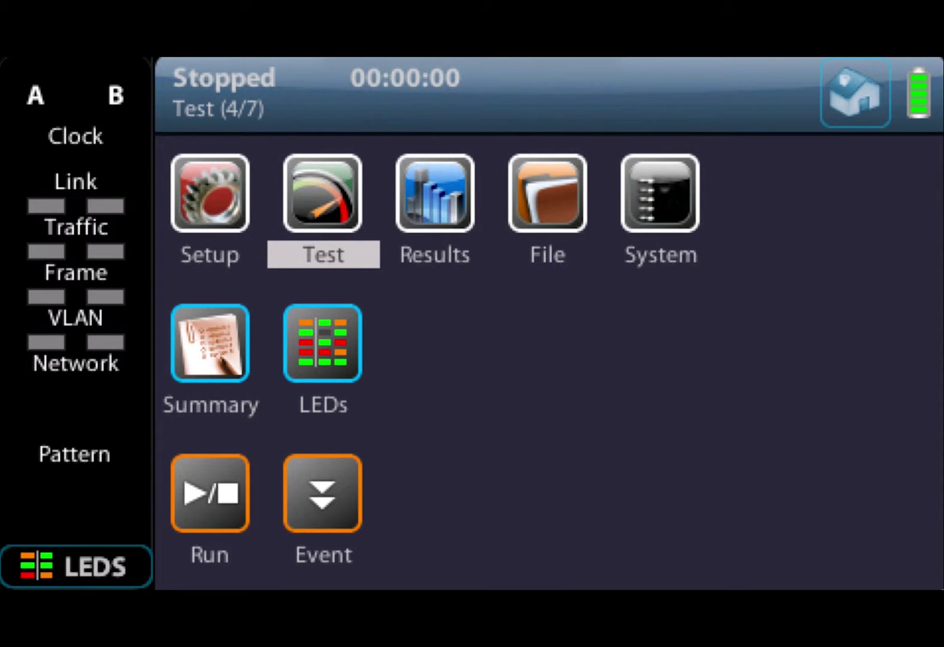
key("Right")
key("Return")
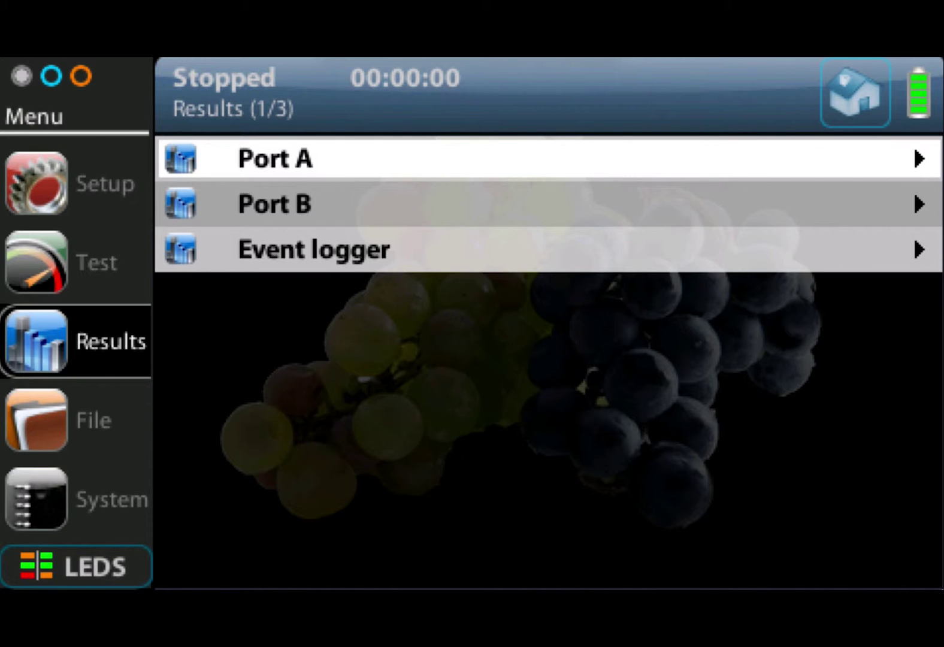
- Go from Results to the File menu and open Configuration files
key("Home")
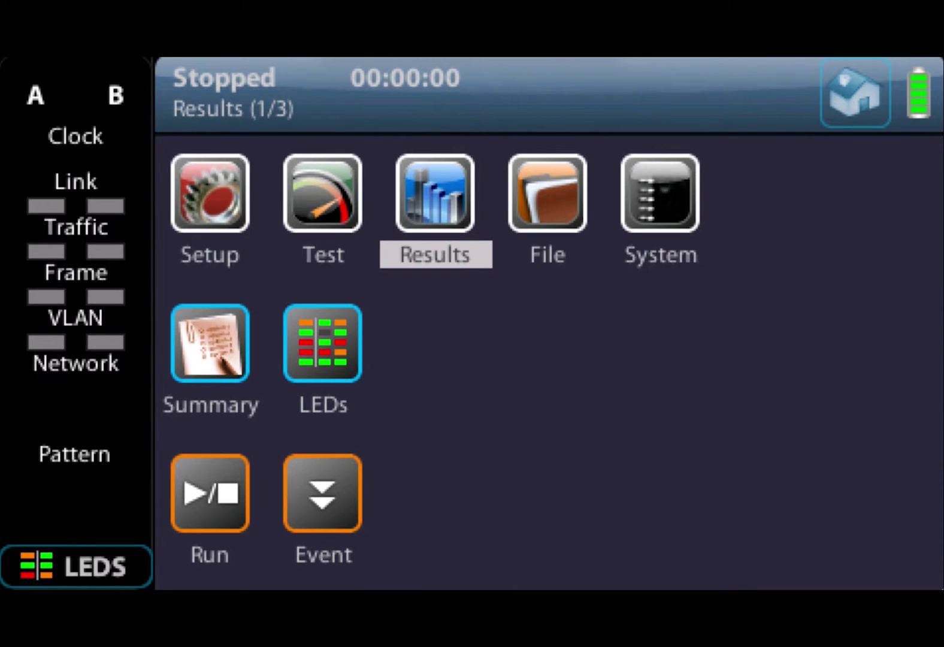
key("Right")
key("Return")
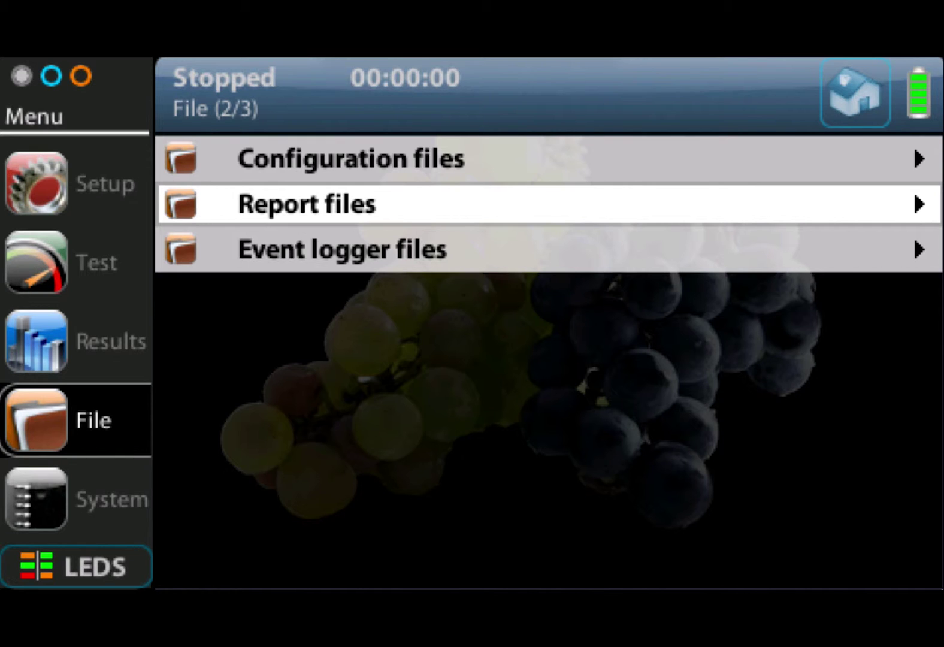
key("Up")
key("Return")
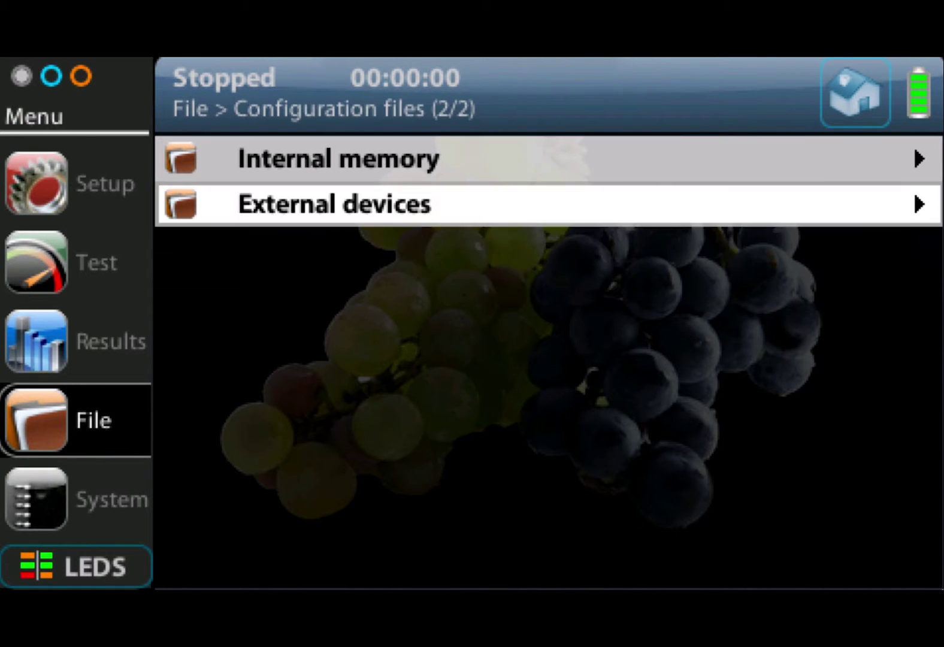
- View the empty Internal memory configurations list (0/0 files), then back out of Configuration files
key("Up")
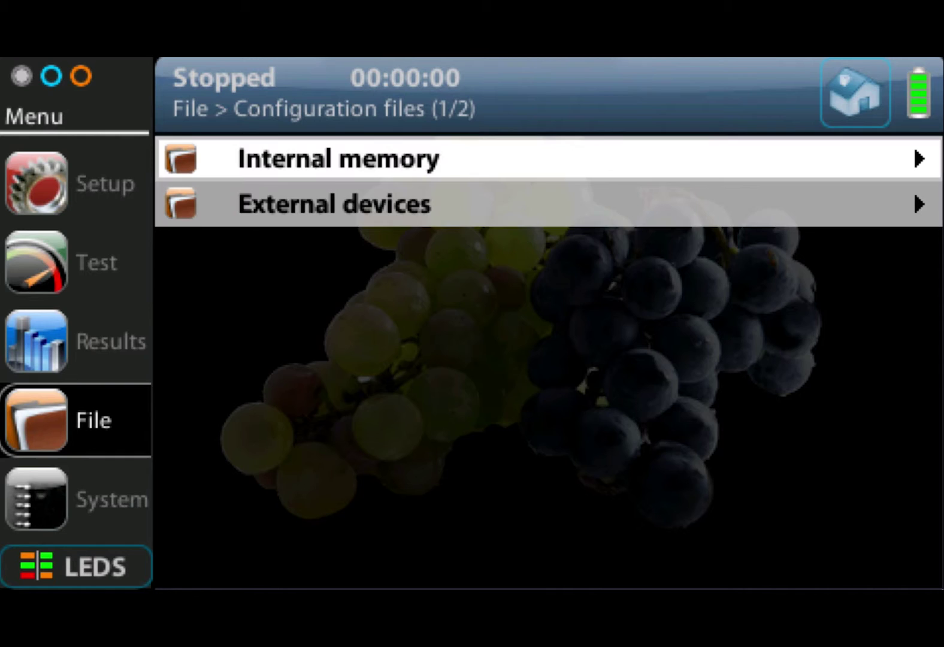
key("Return")
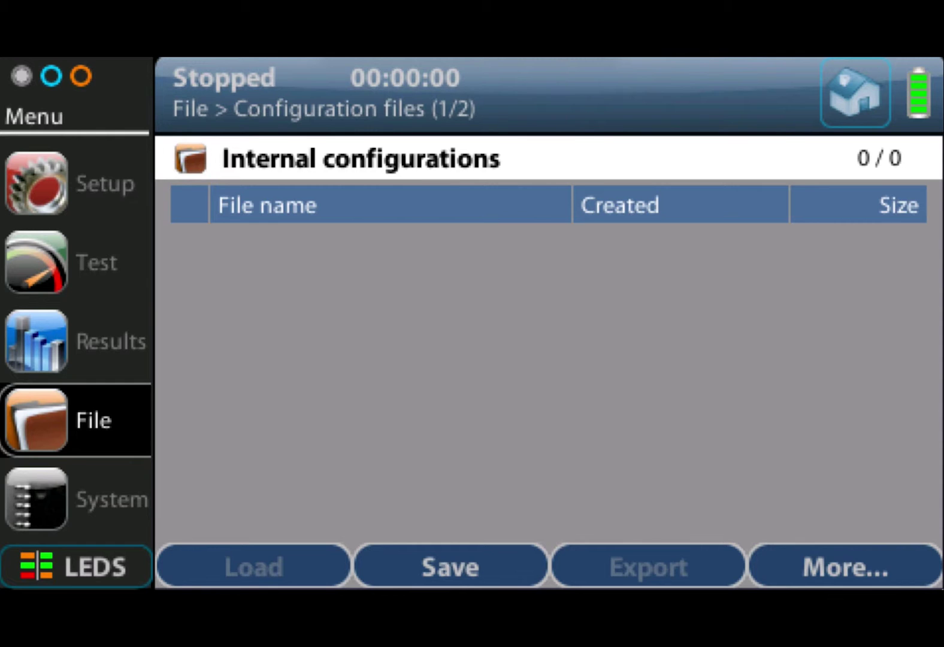
key("Escape")
key("Down")
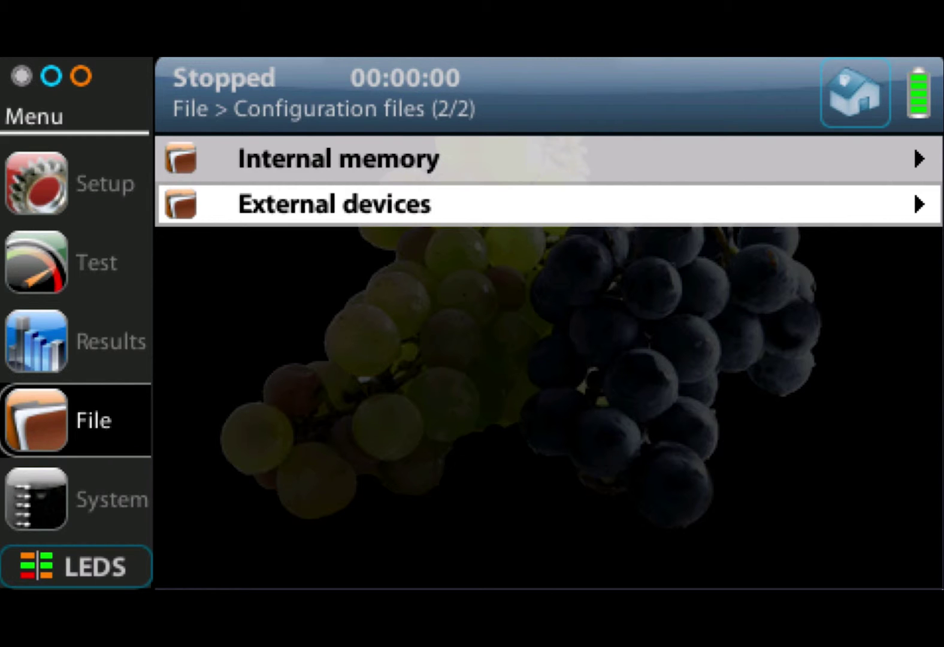
key("Escape")
key("Escape")
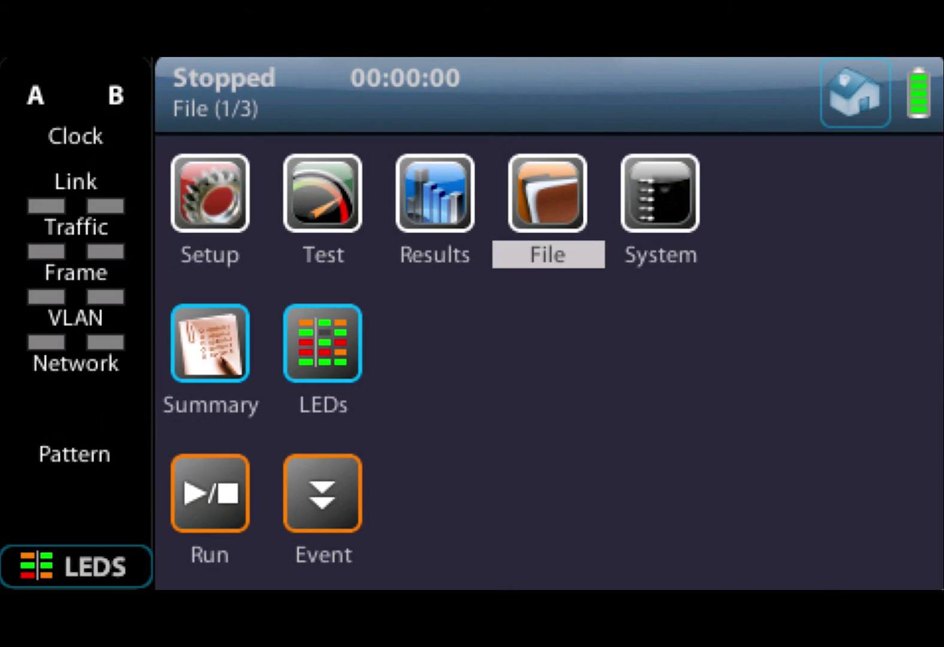
- Open the System menu and dismiss Reset to factory settings, leaving it at No
key("Right")
key("Return")
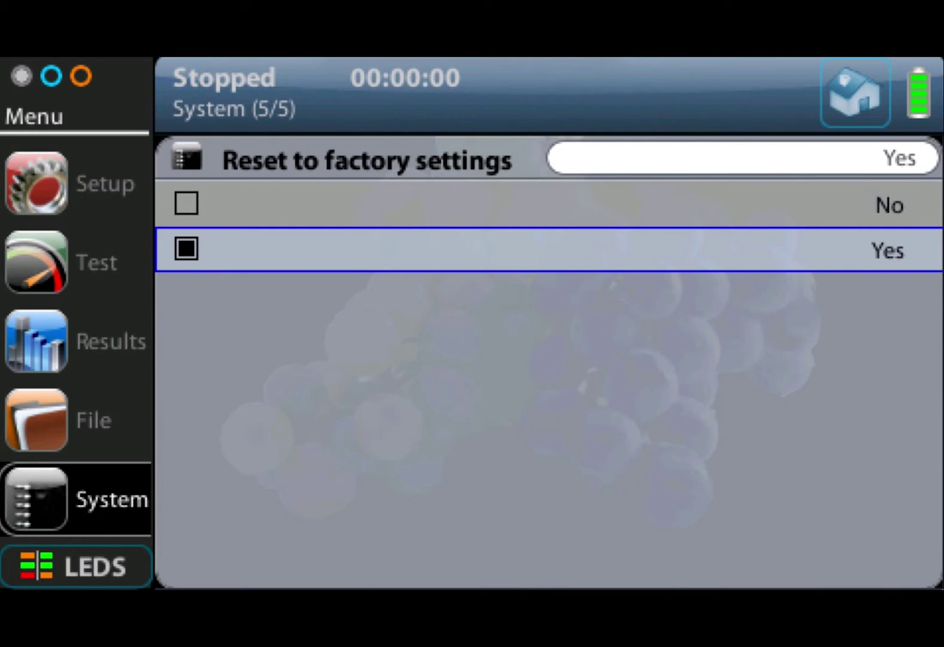
key("Escape")
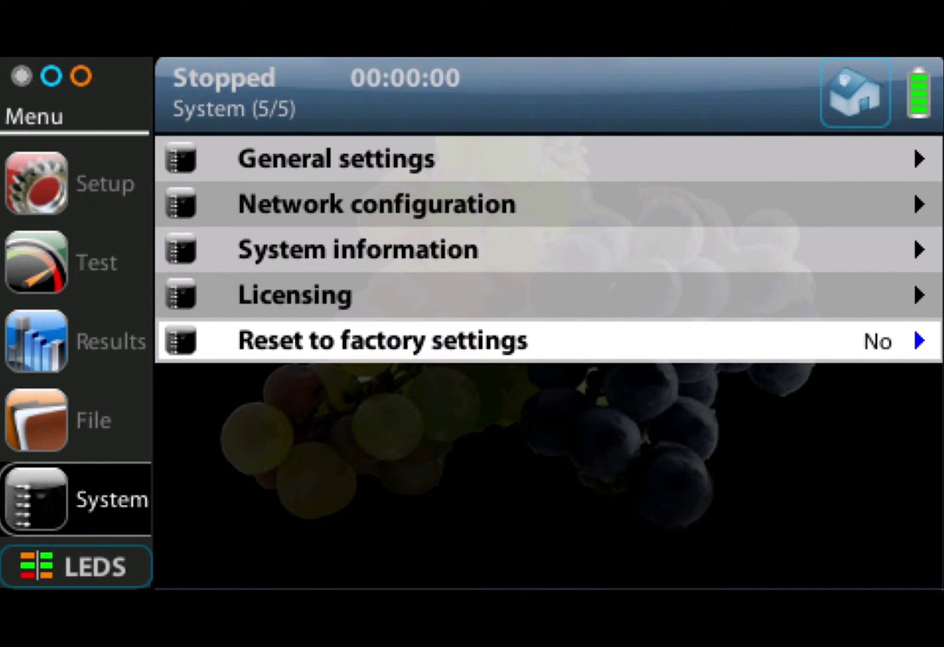
- Check that Remote control under General settings is enabled, then return to the System list
key("Up")
key("Up")
key("Up")
key("Up")
key("Return")
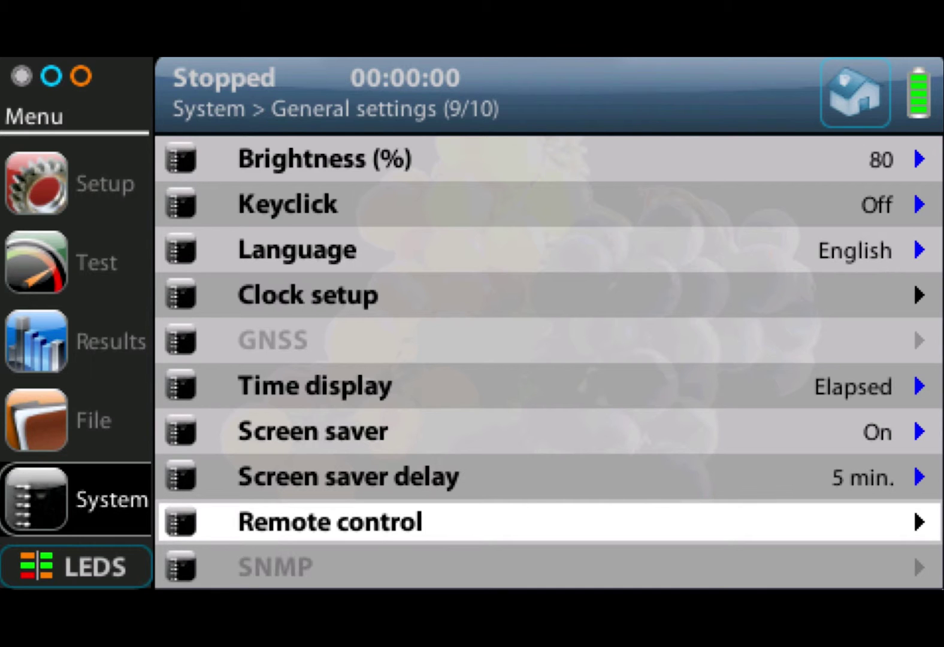
key("Up")
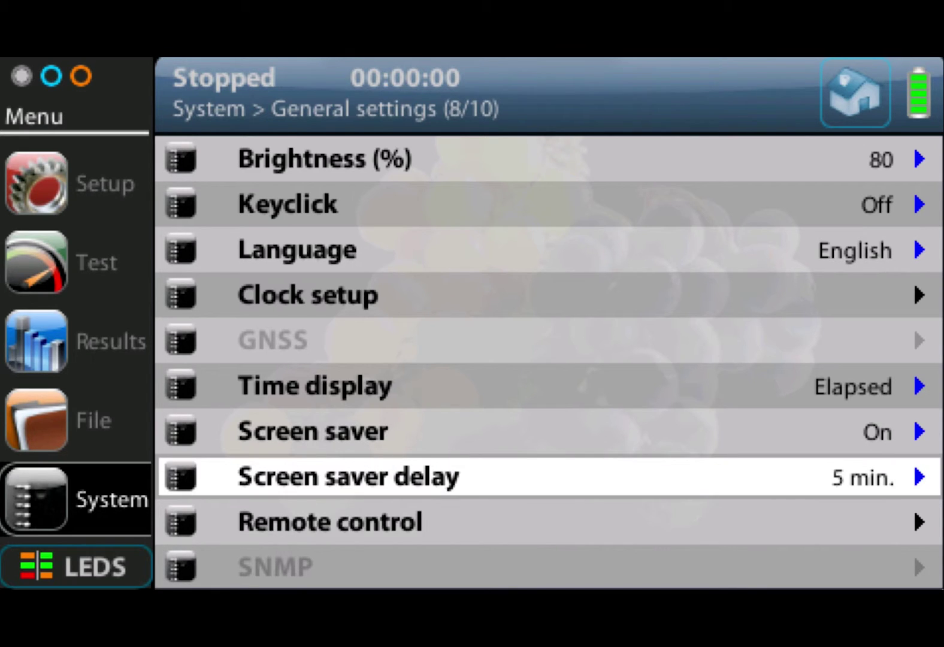
key("Down")
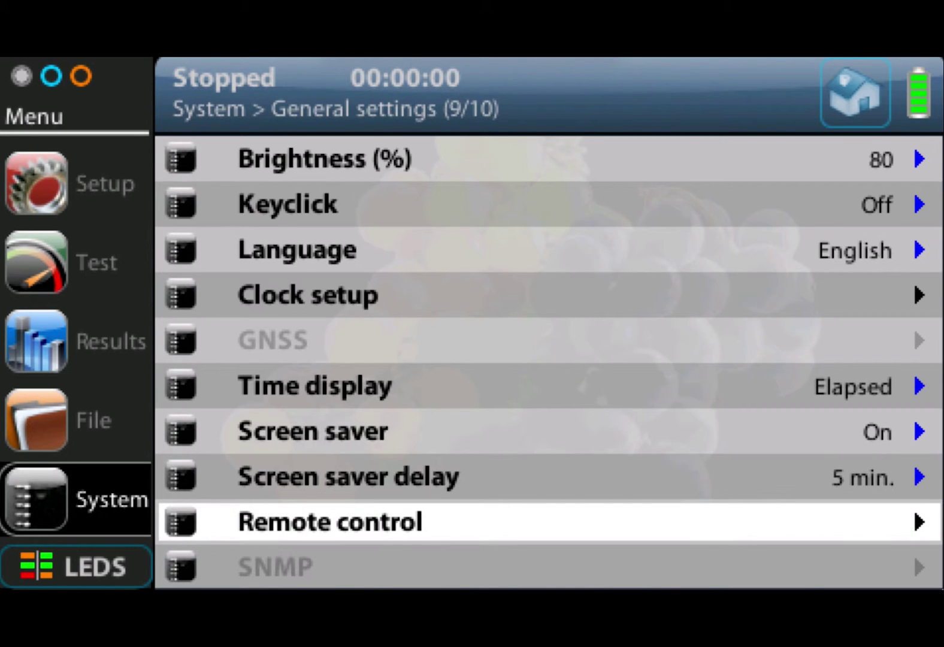
key("Return")
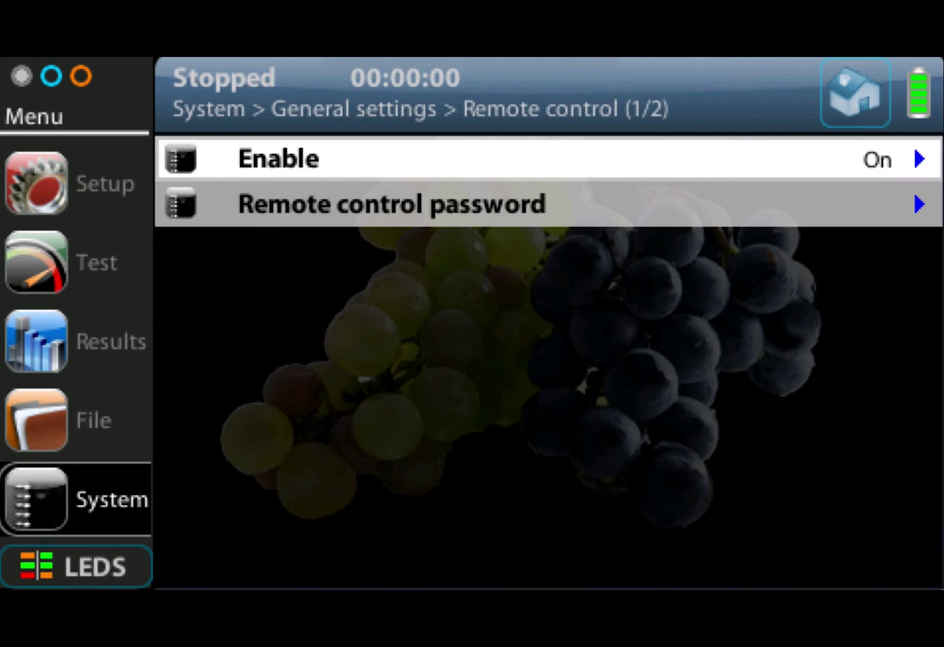
key("Escape")
key("Escape")
- Review the Ethernet interface's DHCP lease settings, then open System information showing software 2.12.4
key("Down")
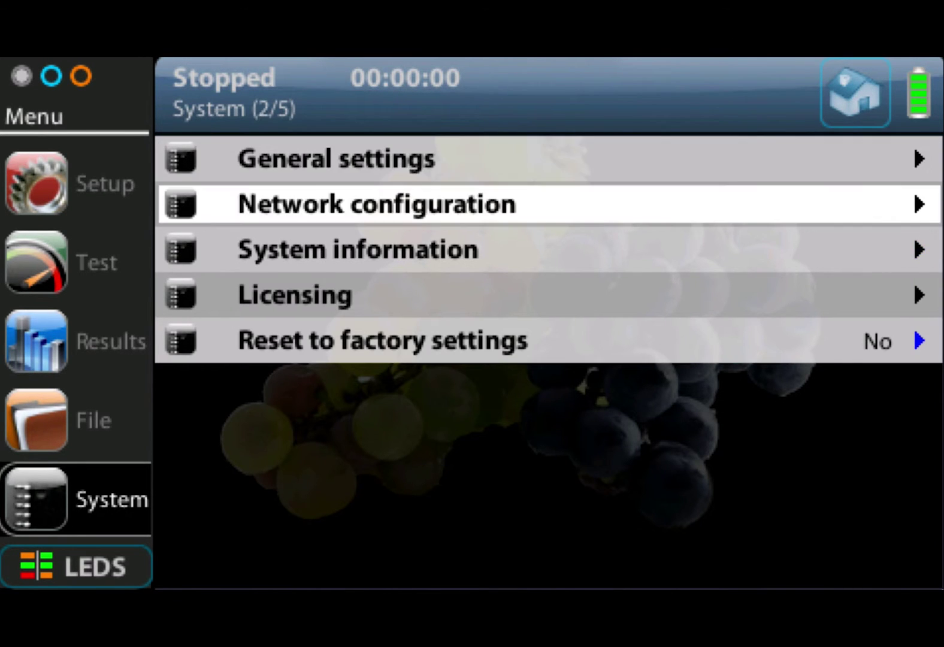
key("Return")
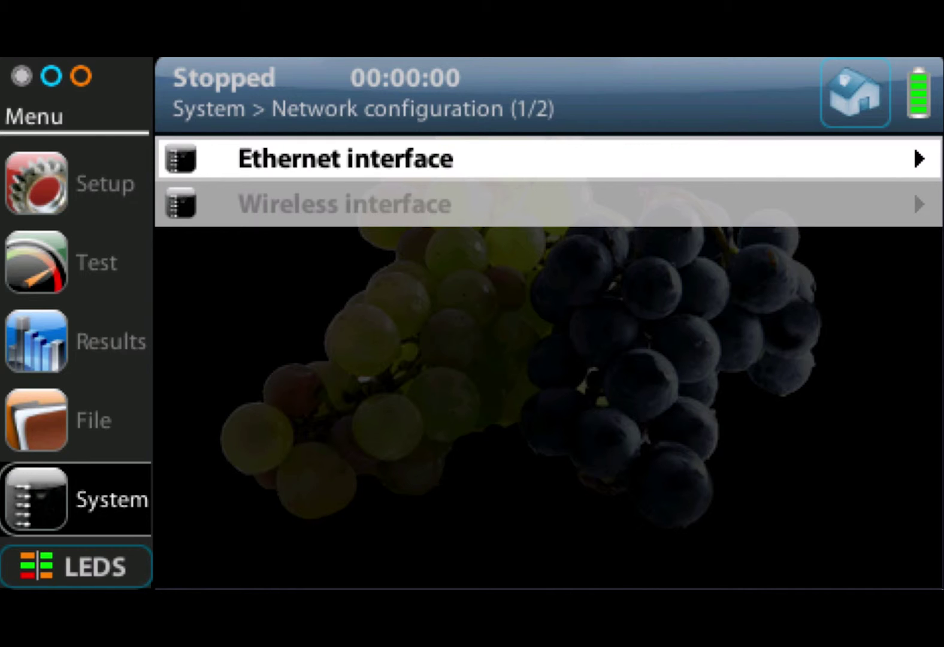
key("Return")
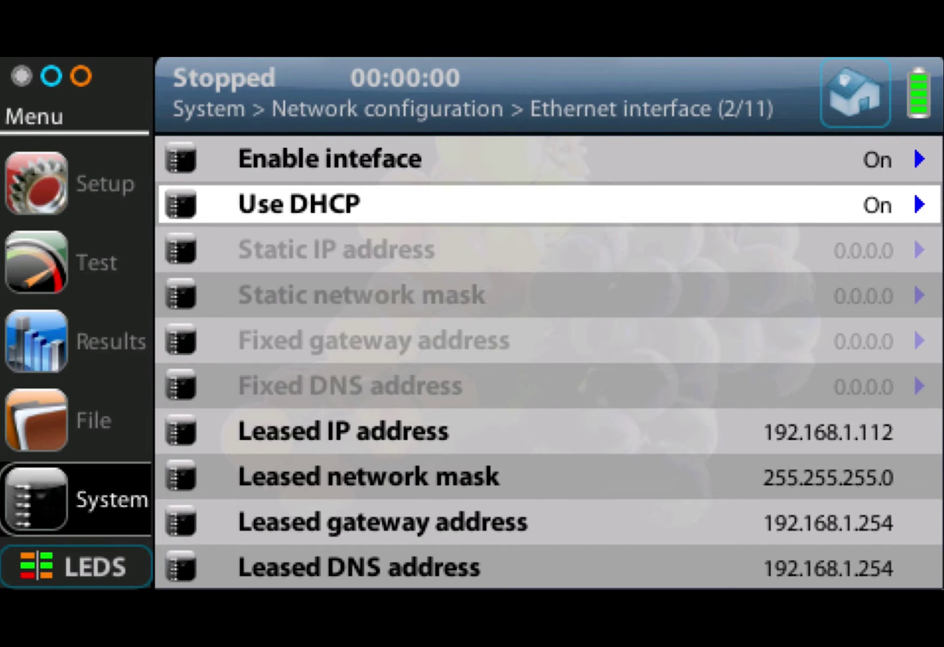
key("Escape")
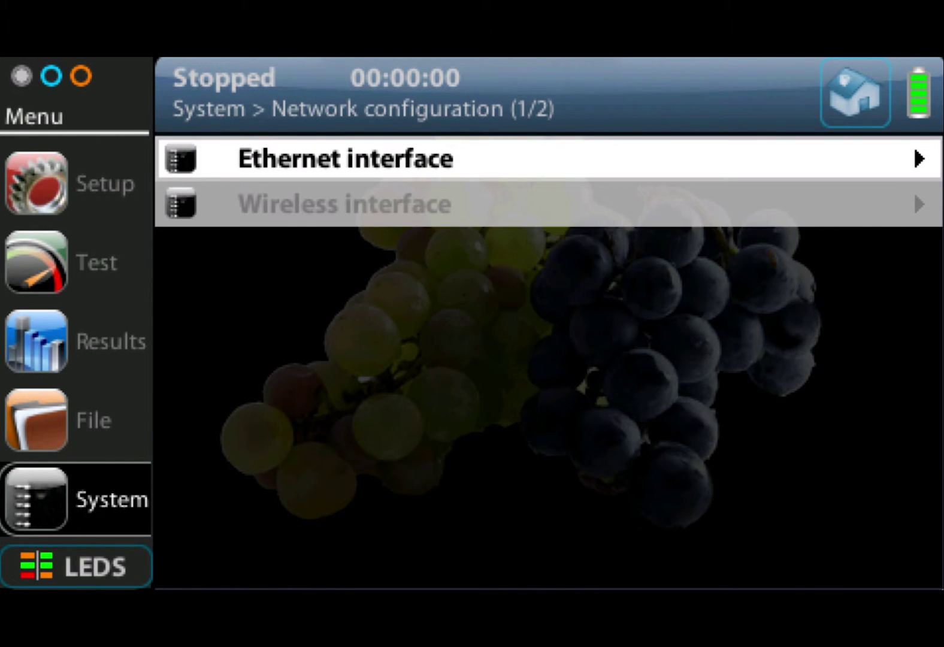
key("Escape")
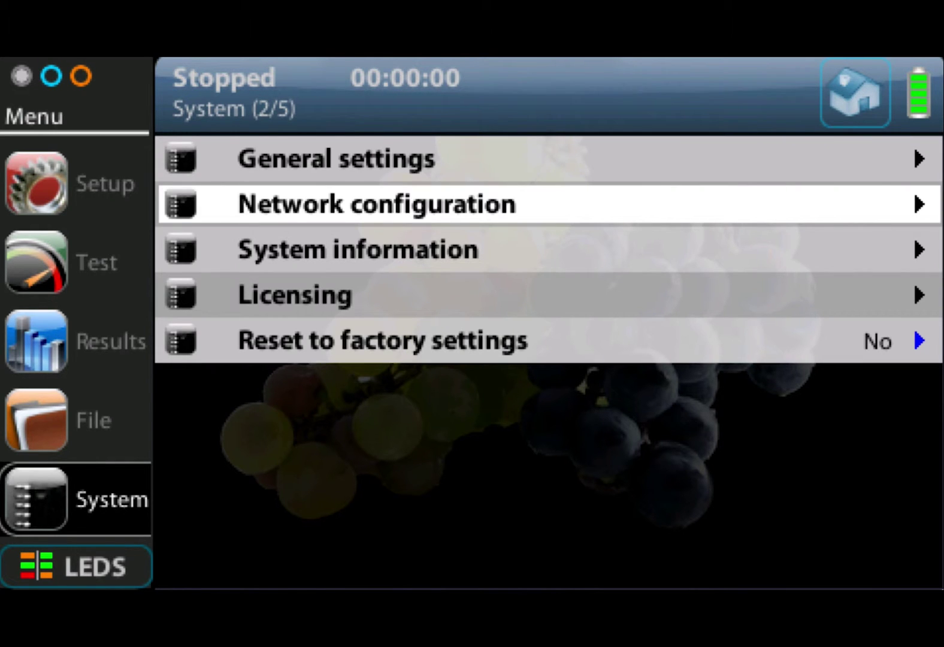
key("Down")
key("Return")
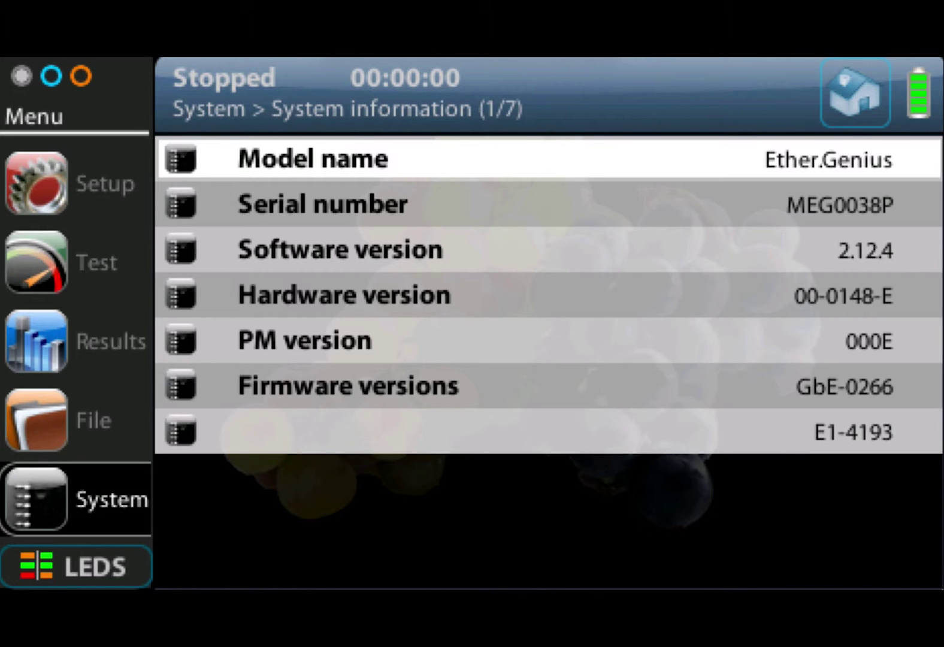
- Go from System information to Licensing and open the Licensed options list
key("Escape")
key("Down")
key("Return")
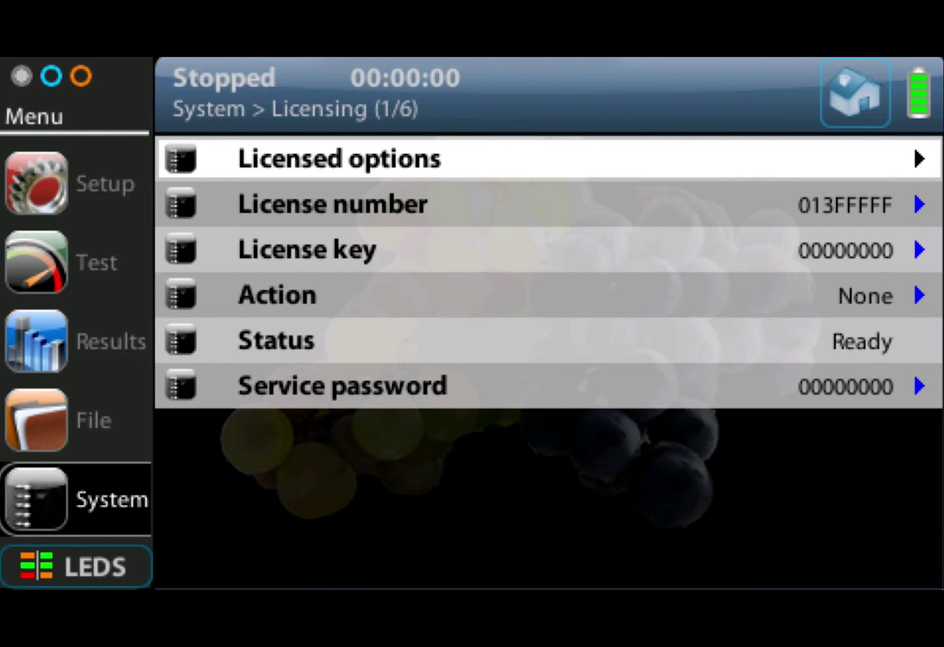
key("Down")
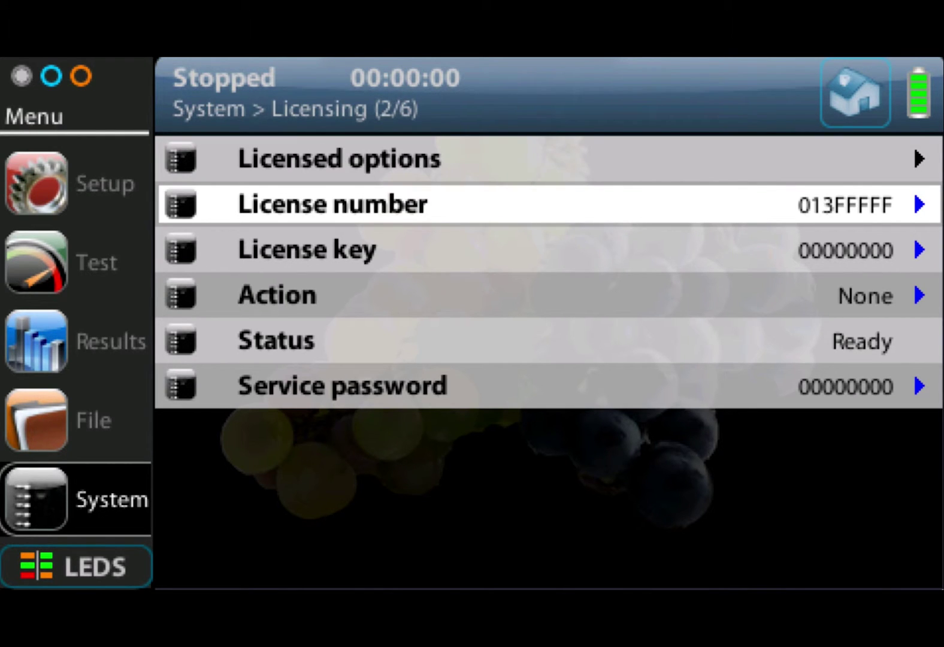
key("Up")
key("Return")
- Scroll down and back up through the licensed options, then close the list
key("Down")
key("Down")
key("Down")
key("Down")
key("Down")
key("Down")
key("Down")
key("Down")
key("Down")
key("Down")
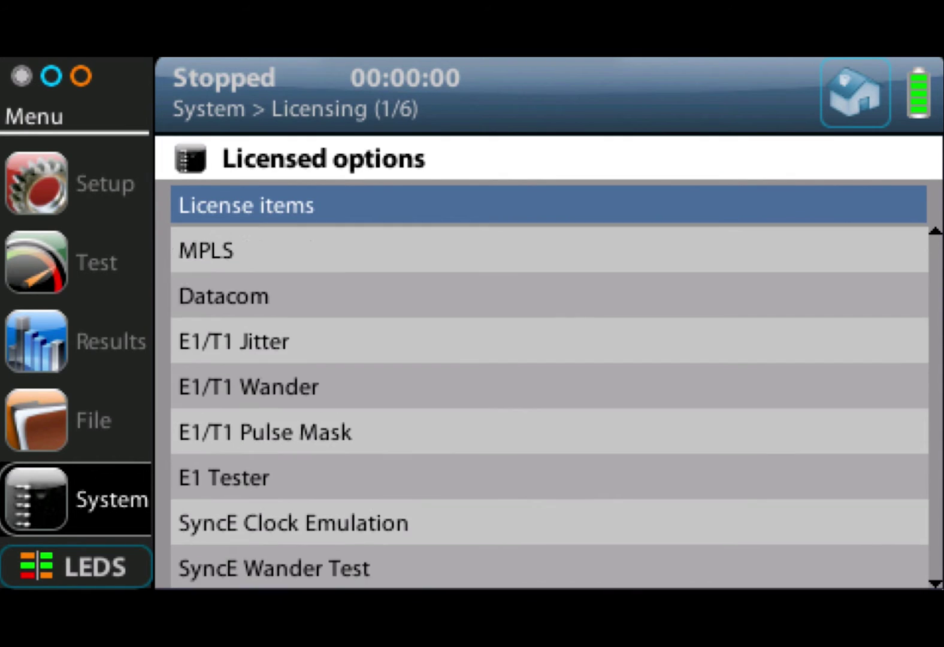
key("Down")
key("Down")
key("Down")
key("Down")
key("Down")
key("Down")
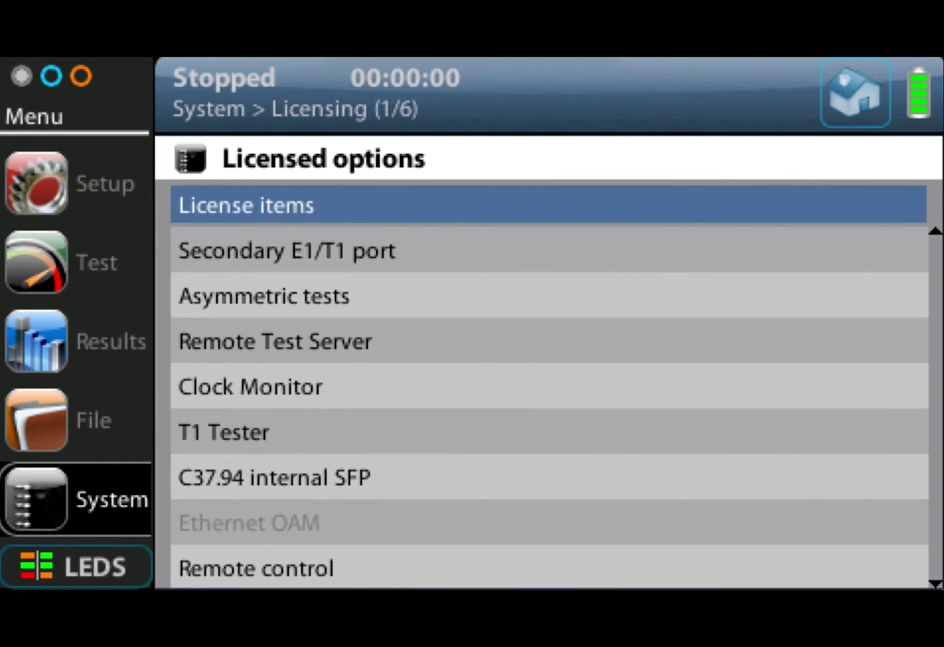
key("Up")
key("Up")
key("Up")
key("Up")
key("Up")
key("Up")
key("Up")
key("Up")
key("Up")
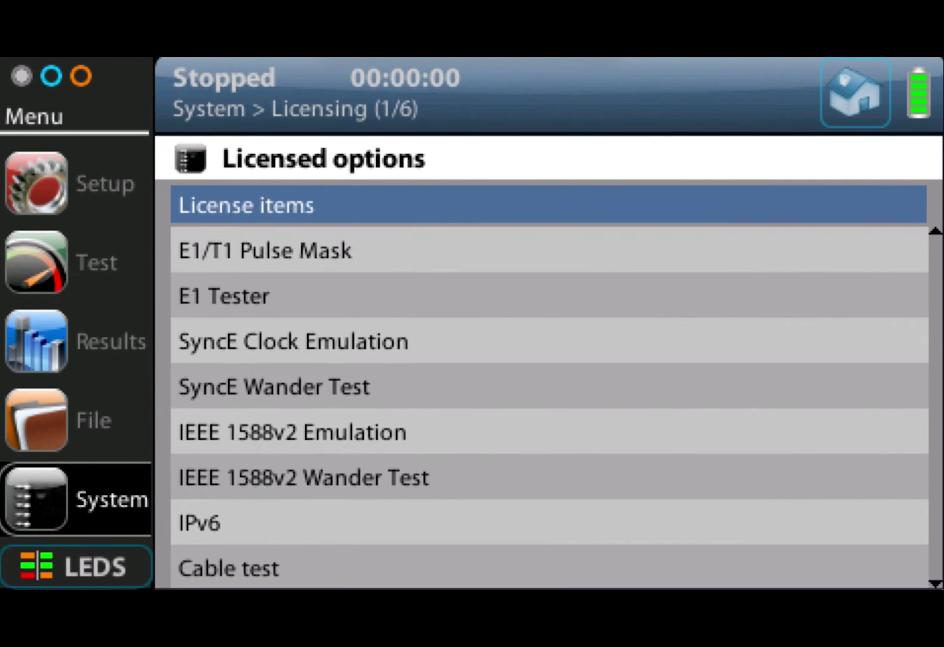
key("Up")
key("Up")
key("Up")
key("Up")
key("Up")
key("Up")
key("Up")
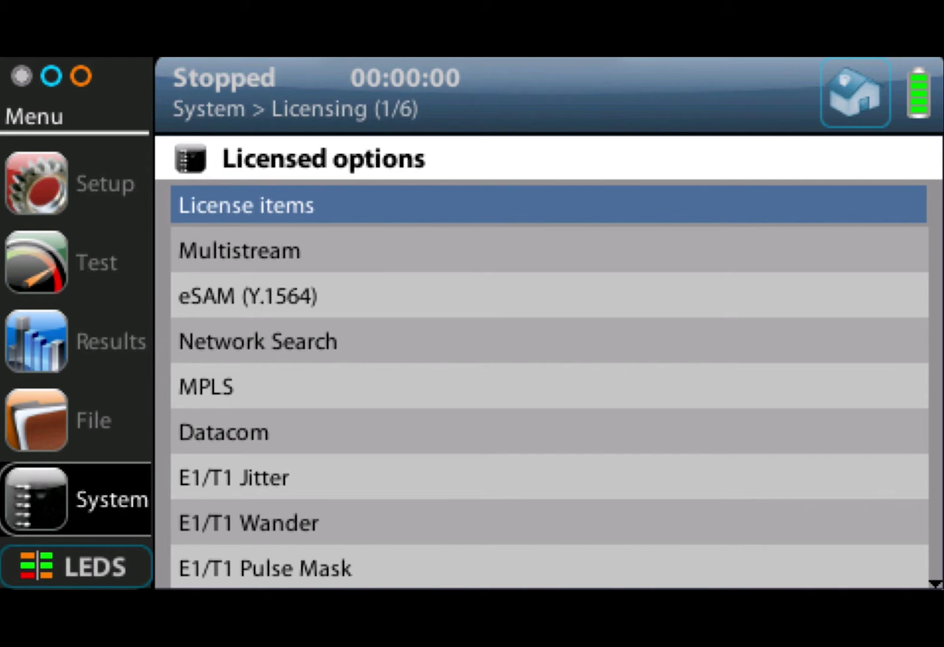
key("Escape")
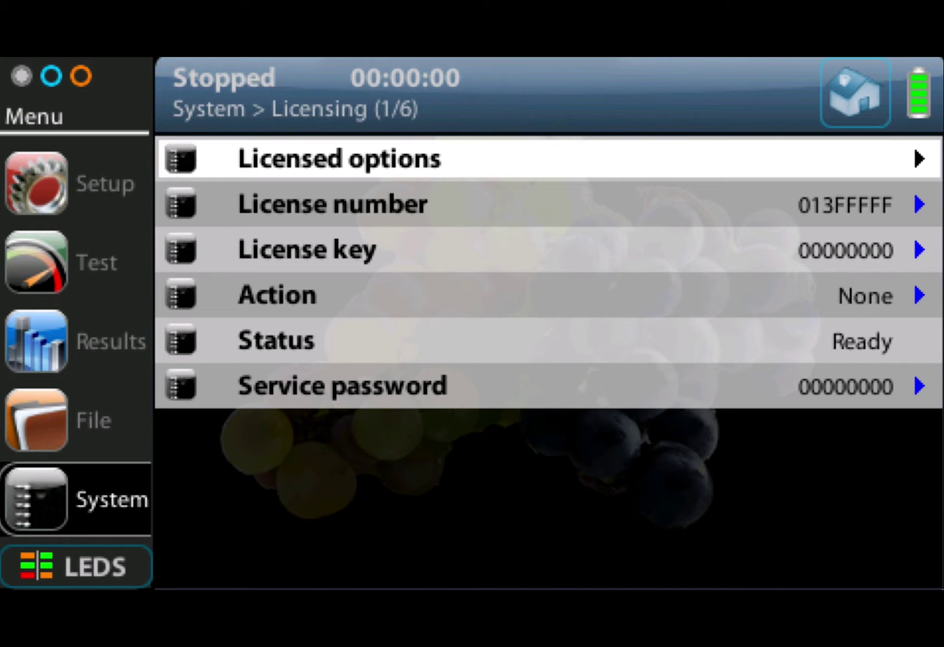
- Leave Licensing and open the Port A LEDs status page, with the test Stopped at 00:00:00
key("Escape")
key("Escape")
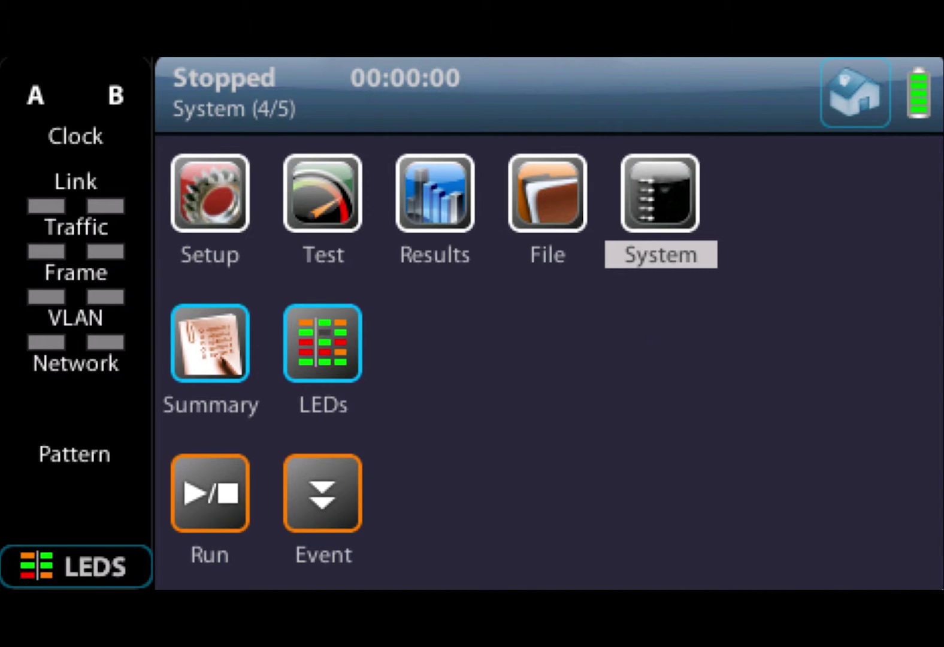
left_click(333, 341)
left_click(333, 343)
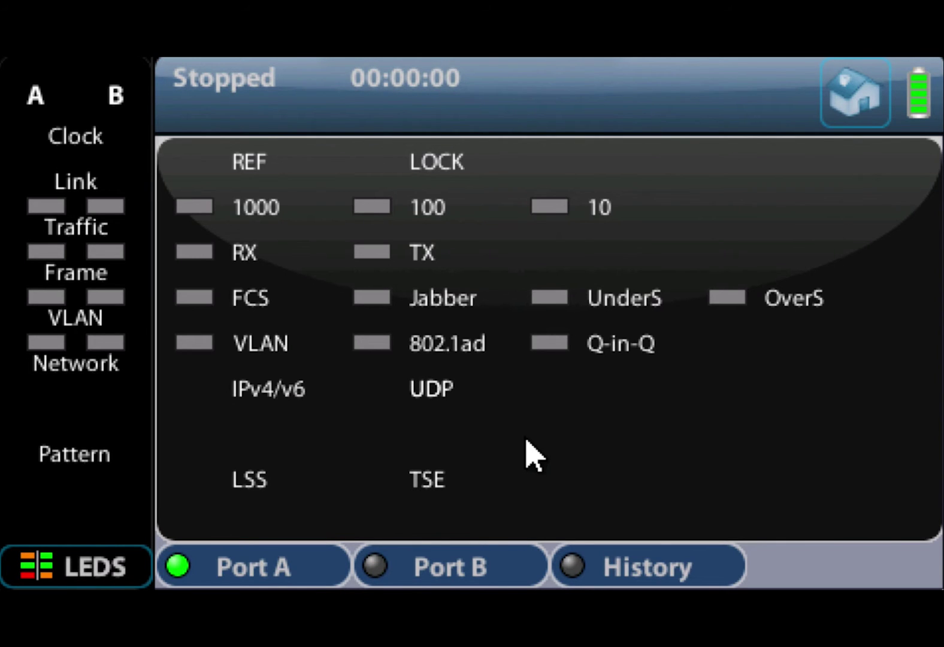
- View the Port B, History and Port A LED indicators, then go back to the home menu
left_click(449, 566)
left_click(647, 566)
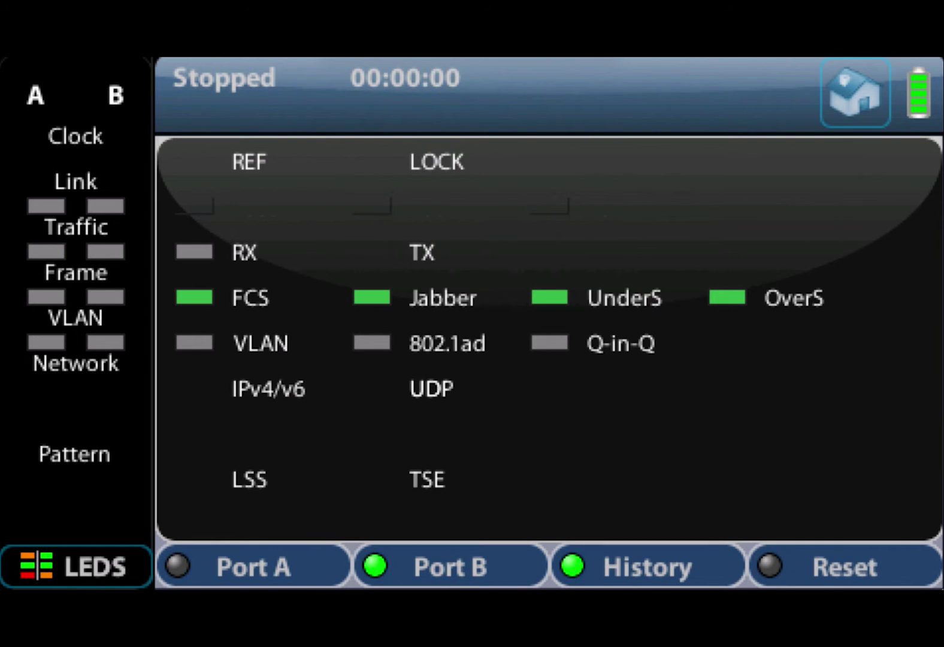
left_click(252, 566)
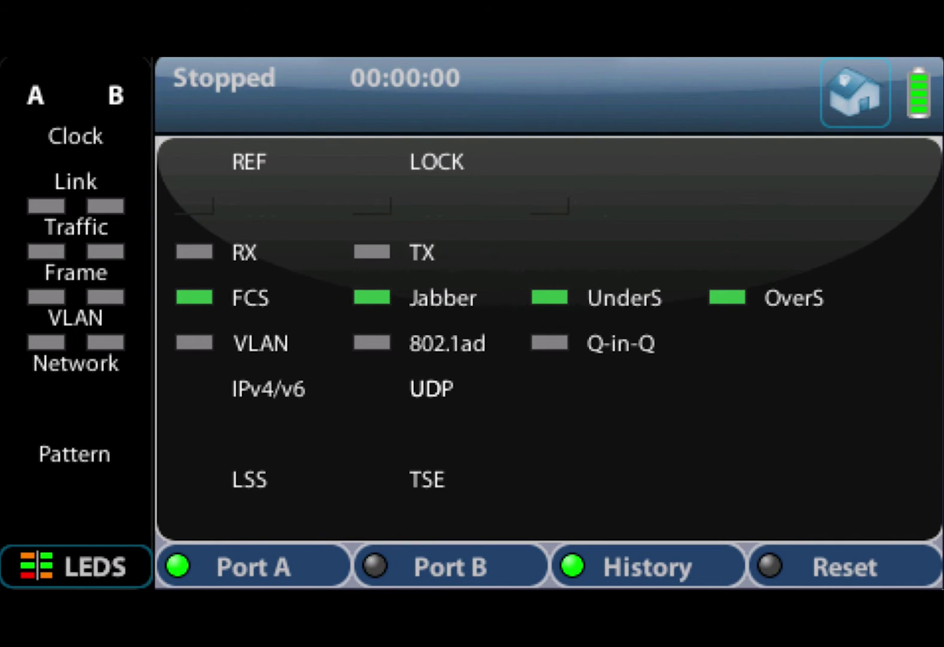
left_click(855, 93)
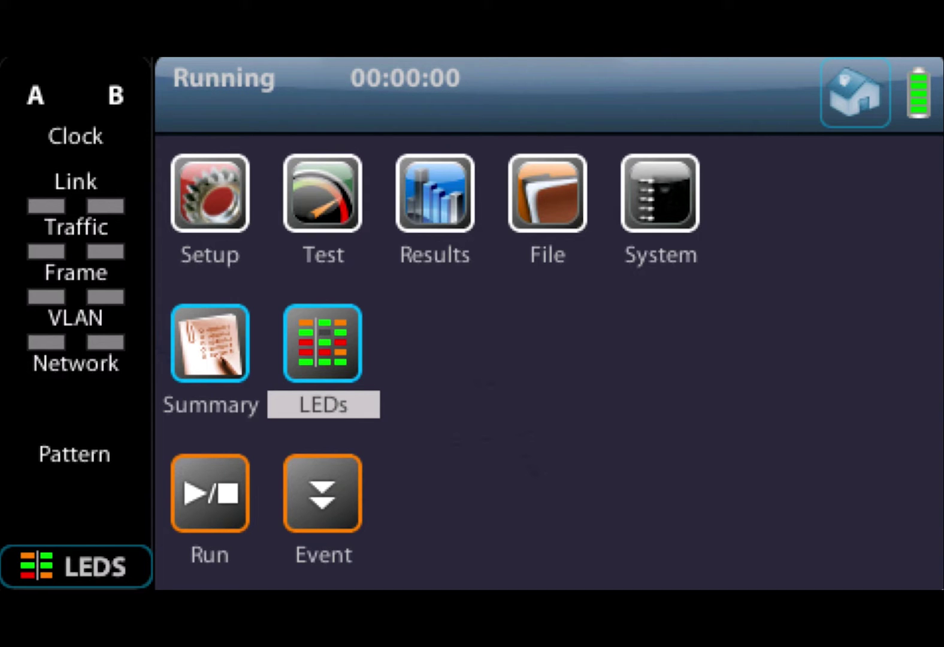
- Stop the running test, restart it, and stop it again at 00:00:24
left_click(213, 491)
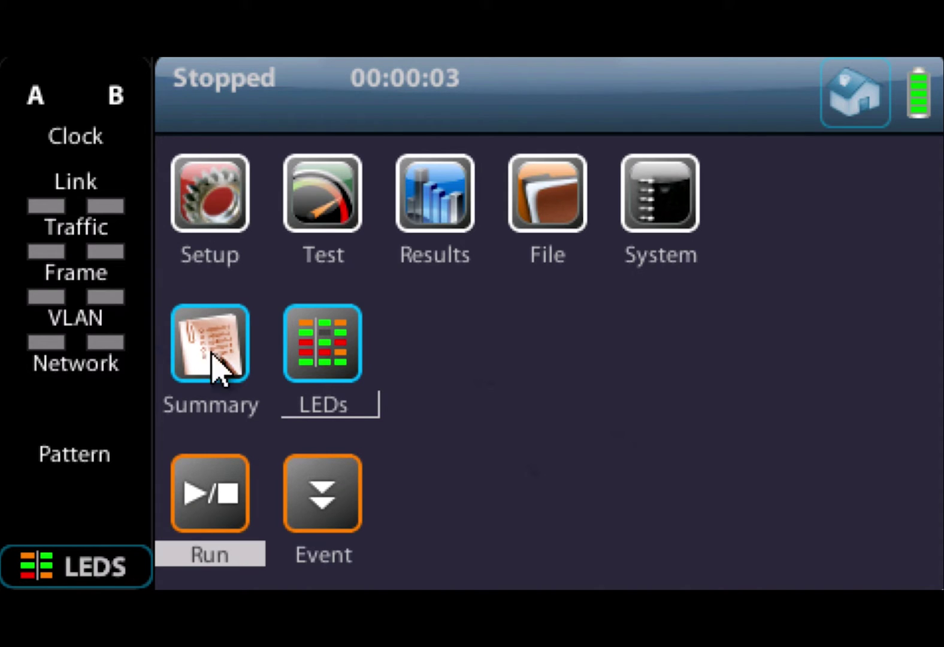
left_click(220, 464)
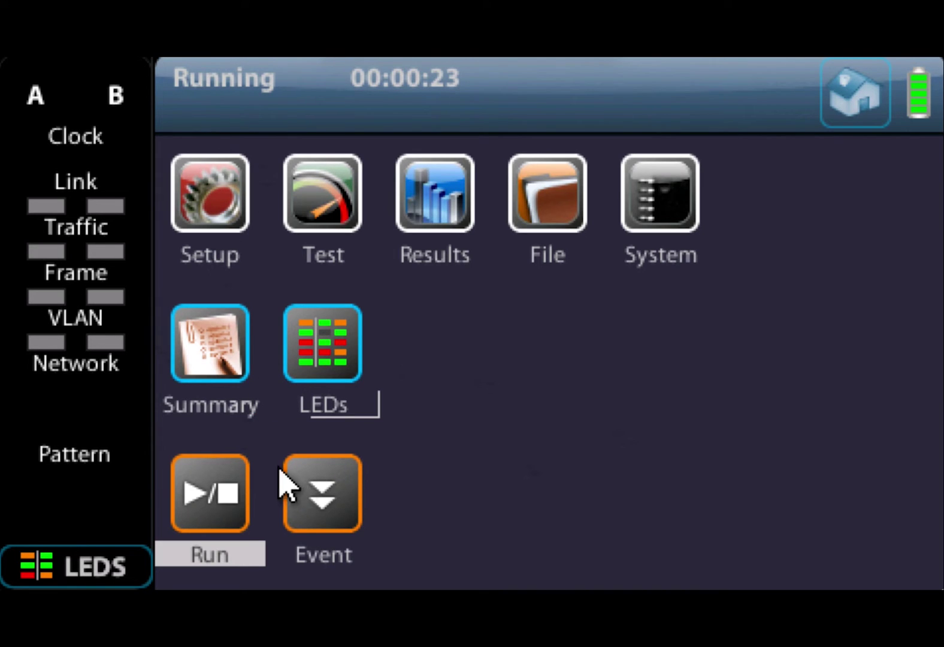
left_click(320, 494)
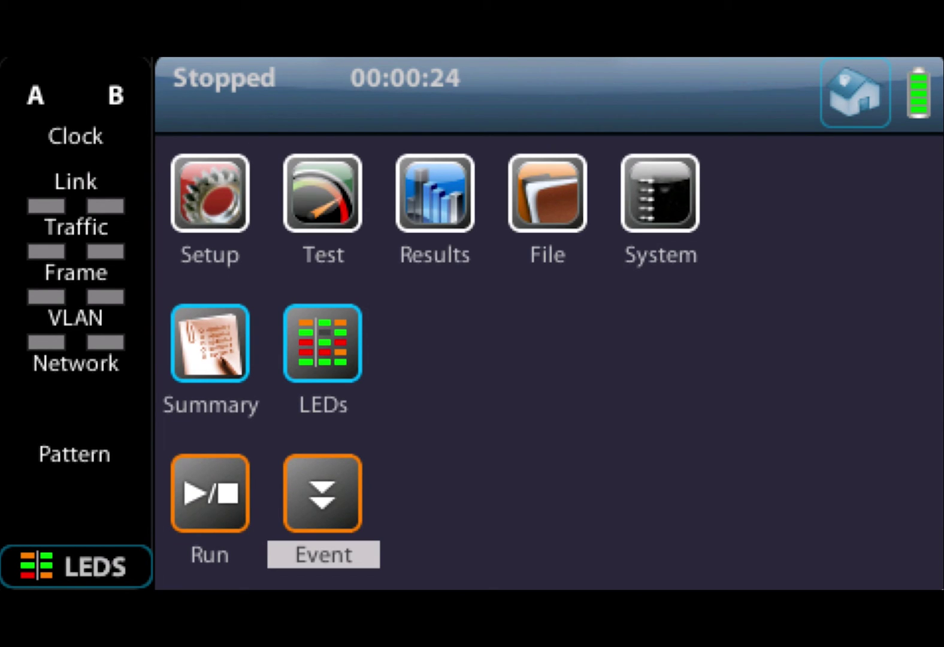
- Open Results for Port A and step down to Autonegotiation, page 8/8, showing Not supported
left_click(210, 404)
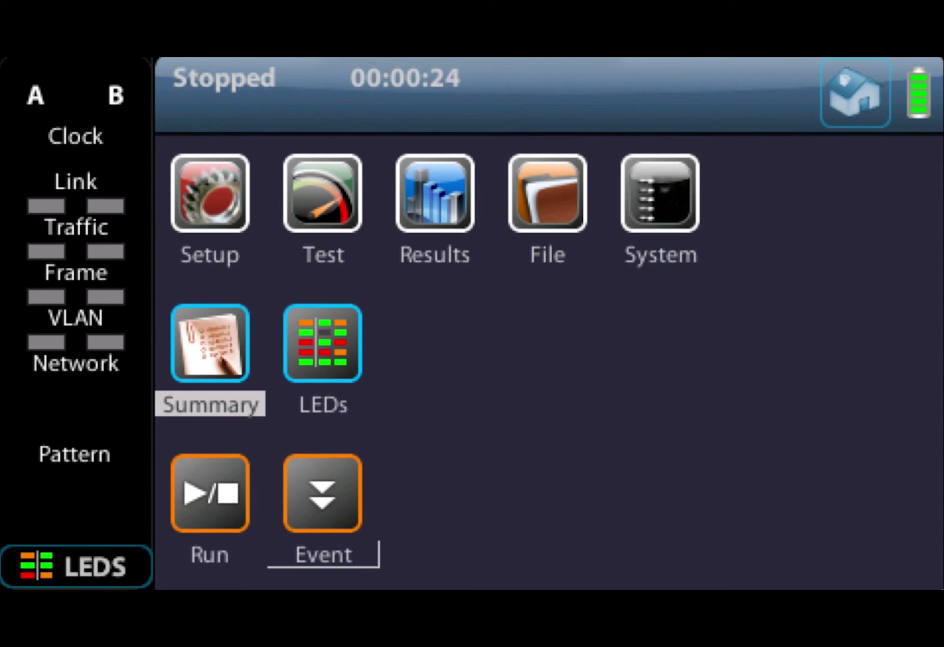
key("Up")
key("Right")
key("Right")
key("Return")
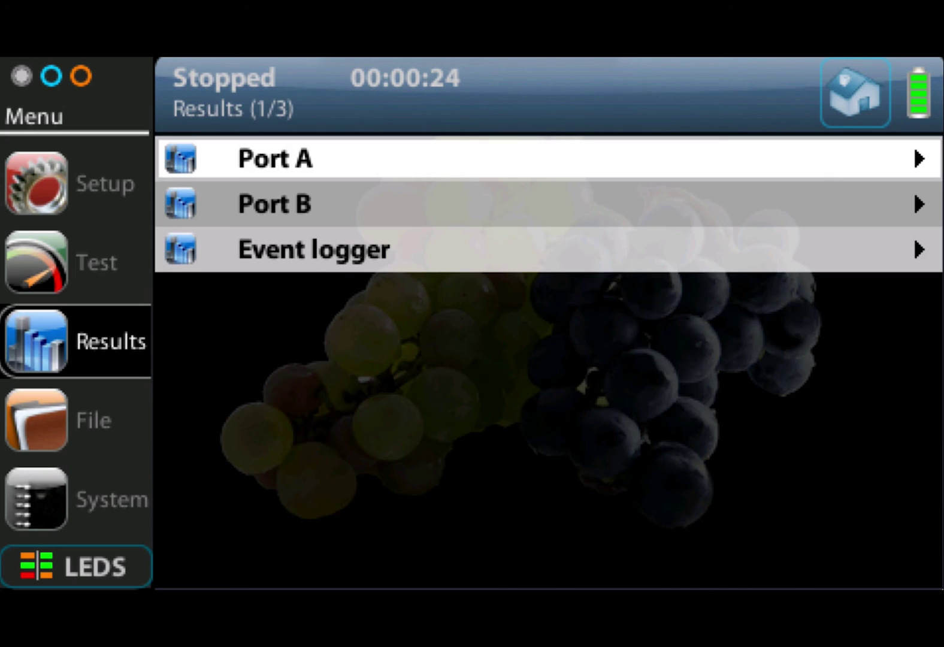
key("Return")
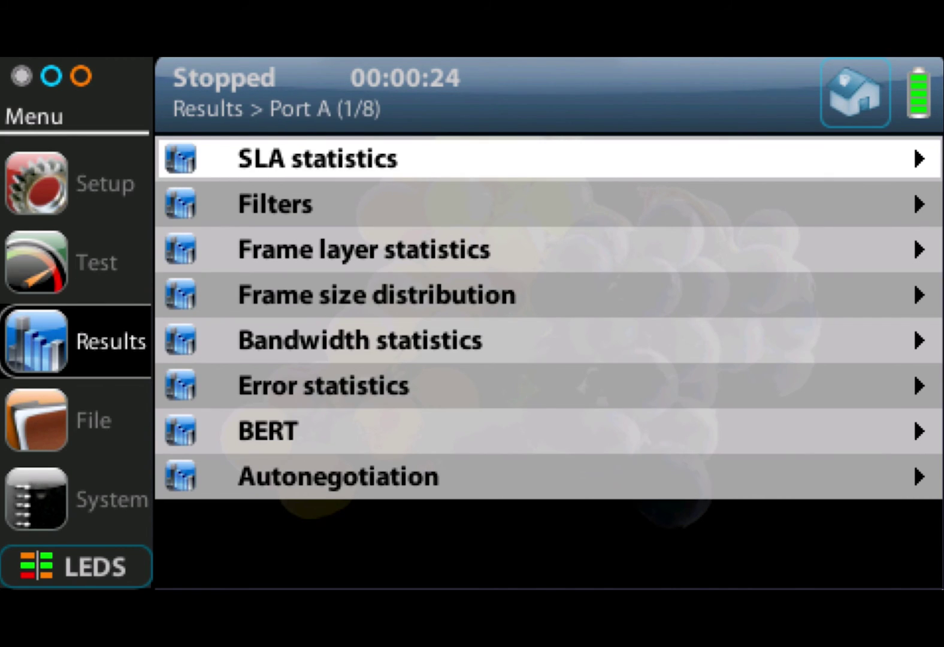
key("Down")
key("Down")
key("Down")
key("Down")
key("Down")
key("Down")
key("Down")
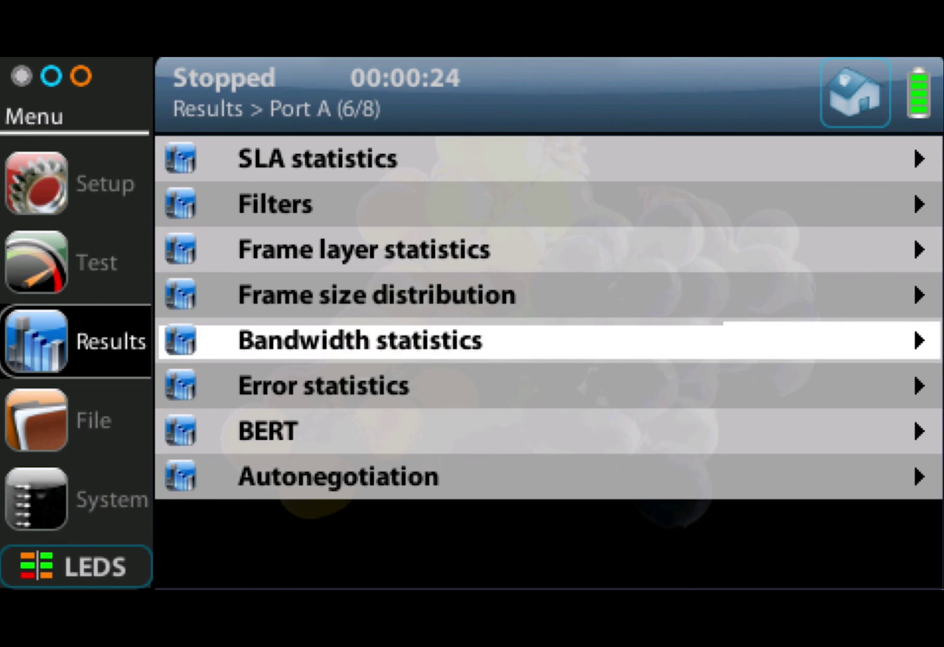
key("Return")
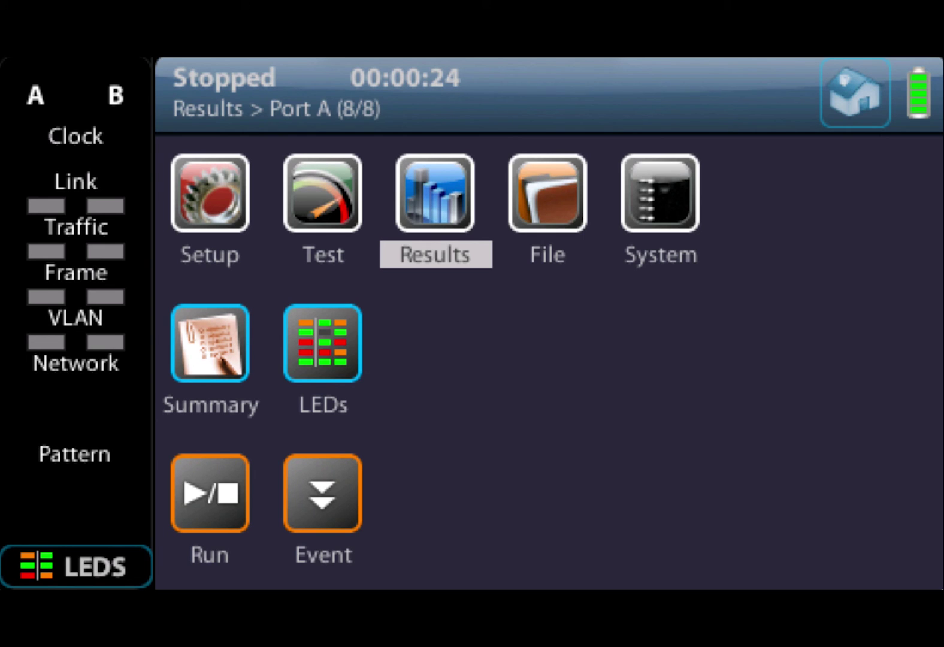
- Inspect the Setup > Port B > Local profile settings, then back out to the Setup list
key("Left")
key("Left")
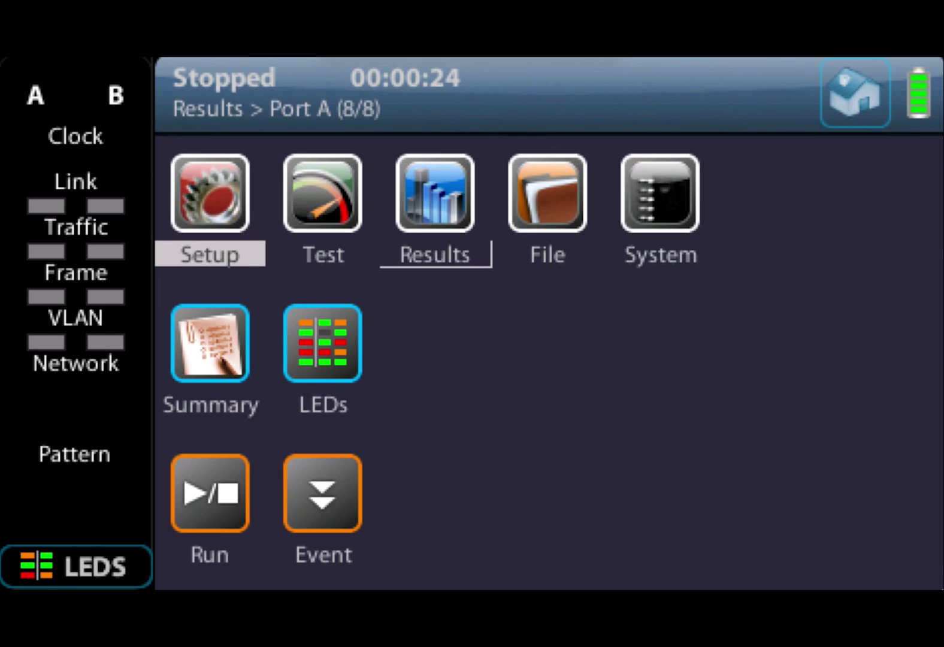
key("Return")
key("Down")
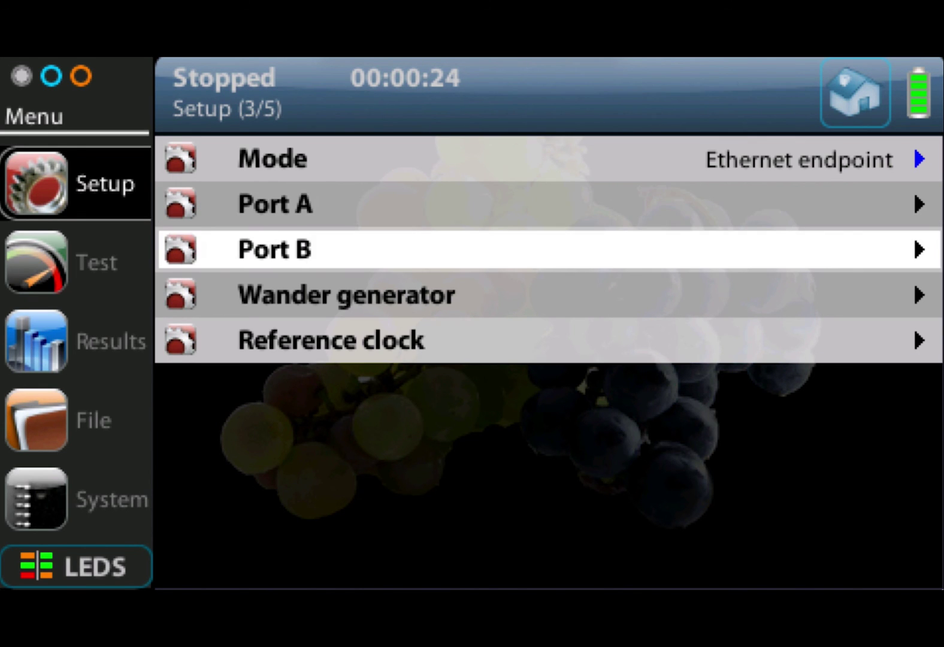
key("Return")
key("Down")
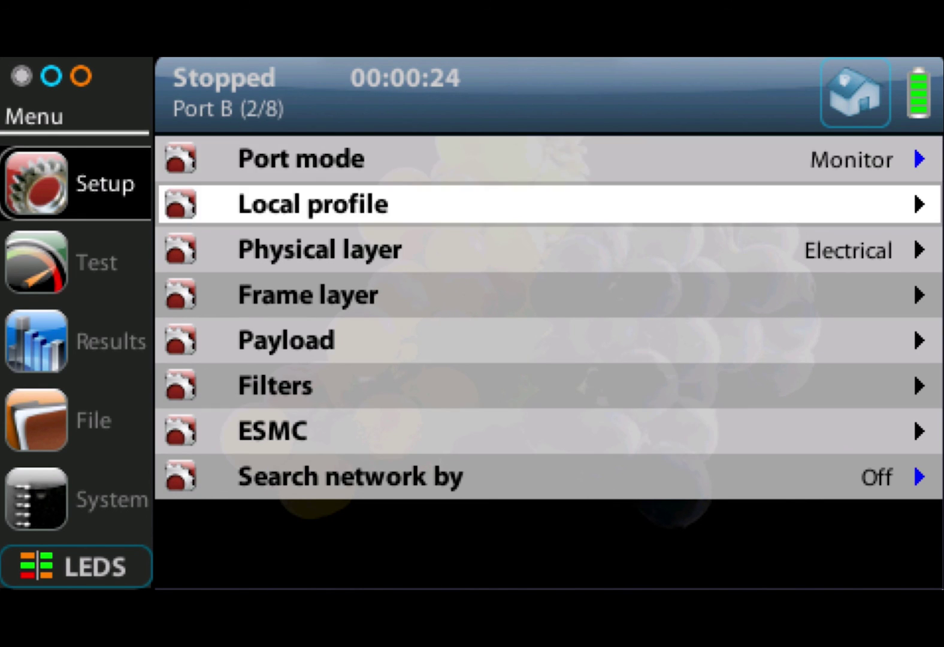
key("Return")
key("Escape")
key("Escape")
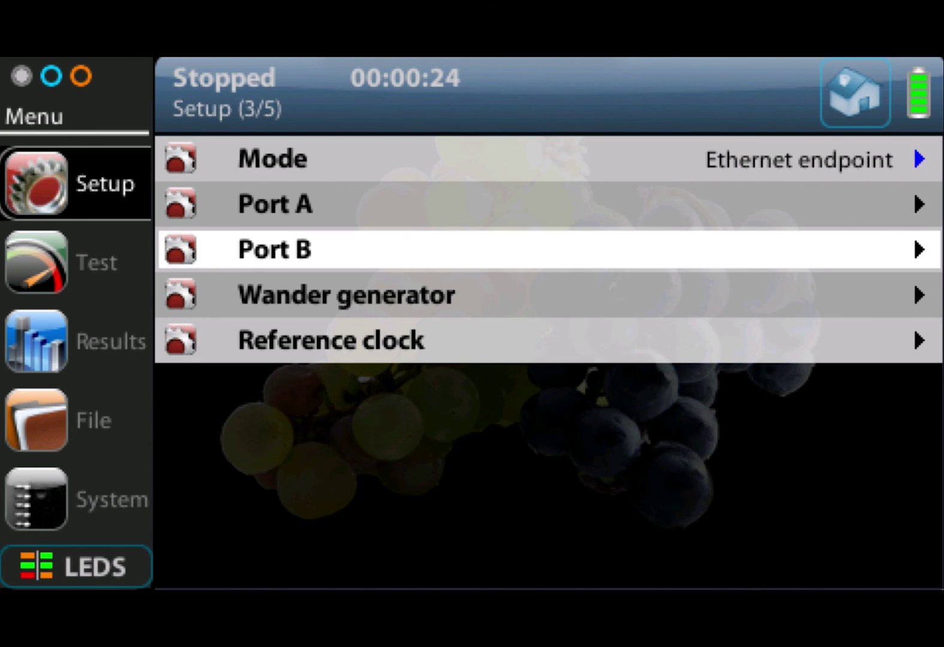
key("Escape")
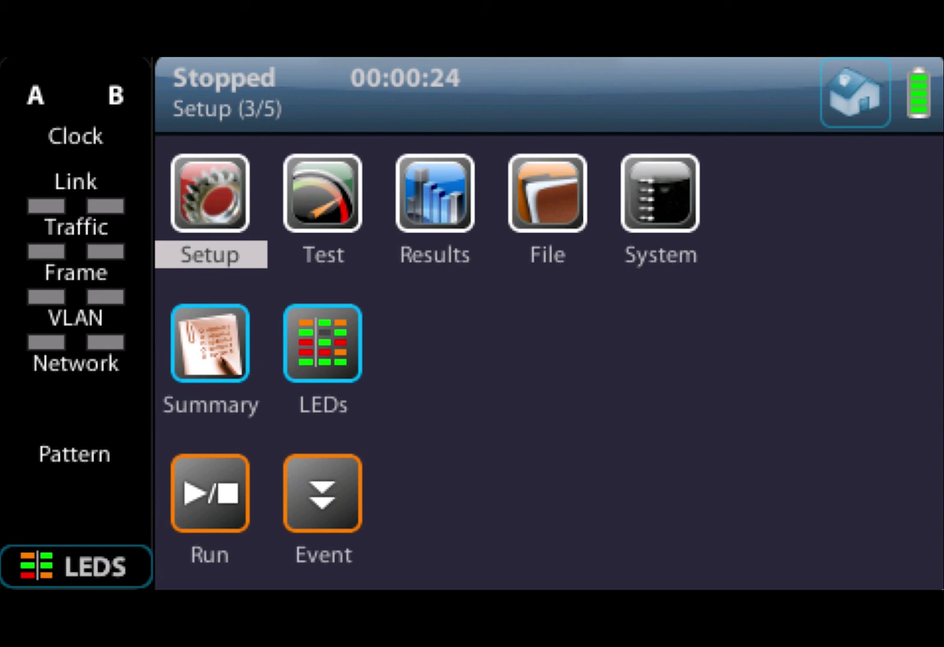
- Review the Test and Setup settings, ending on Port A's Autonegotiation results
key("Right")
key("Return")
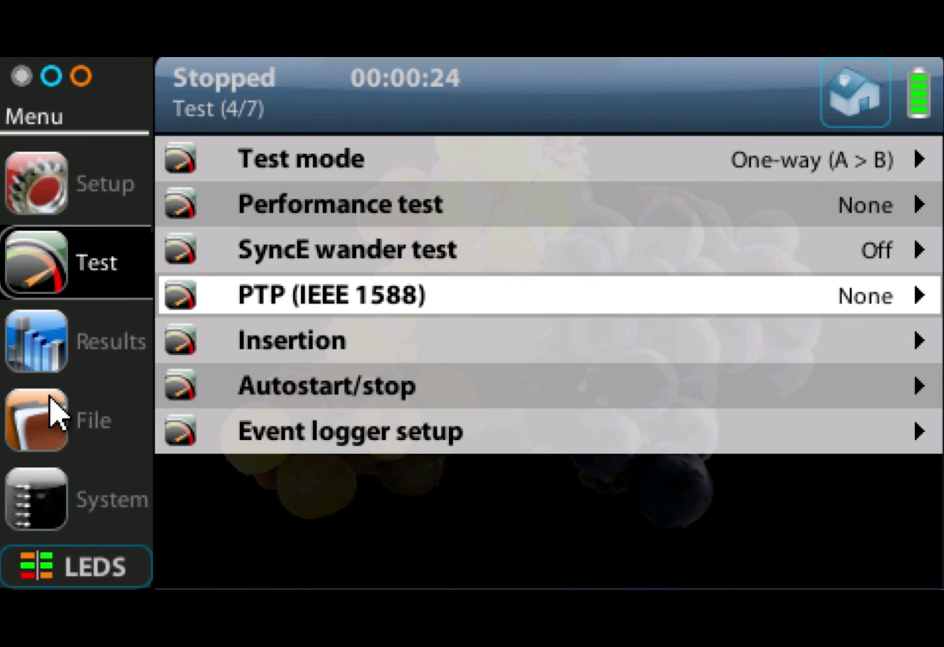
left_click(38, 204)
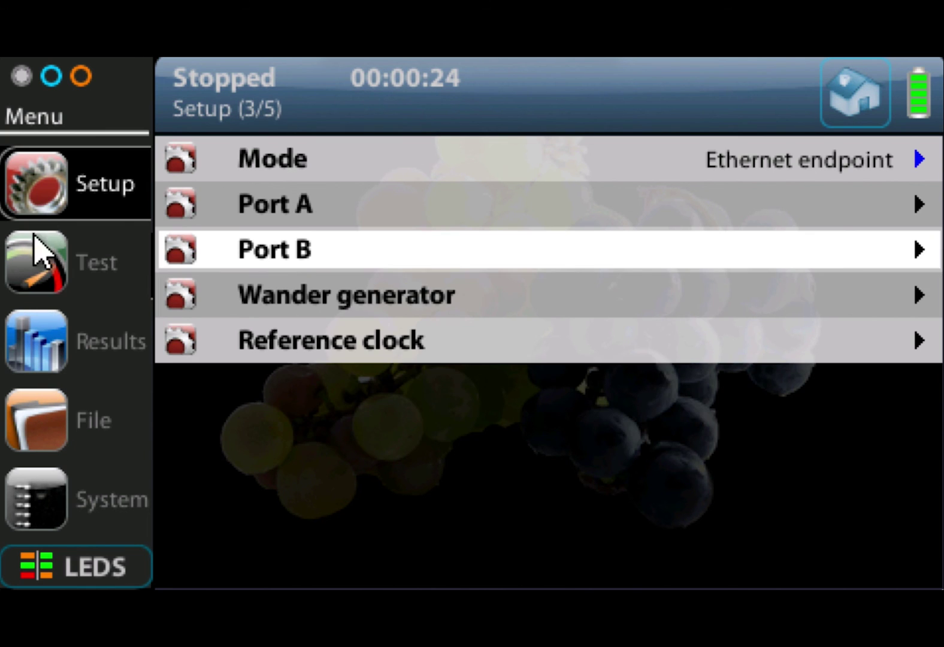
left_click(37, 338)
left_click(37, 256)
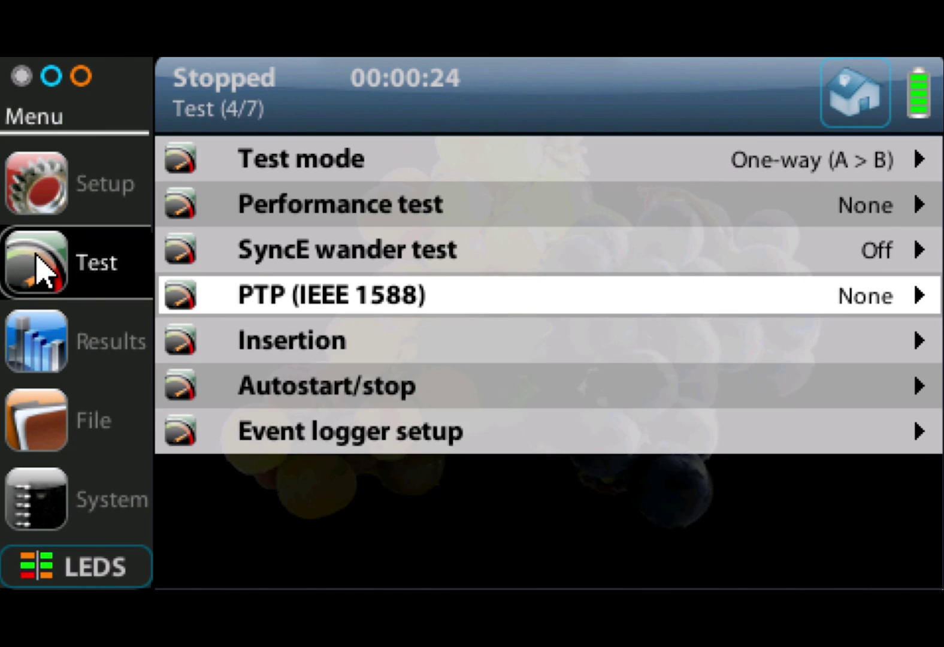
left_click(38, 329)
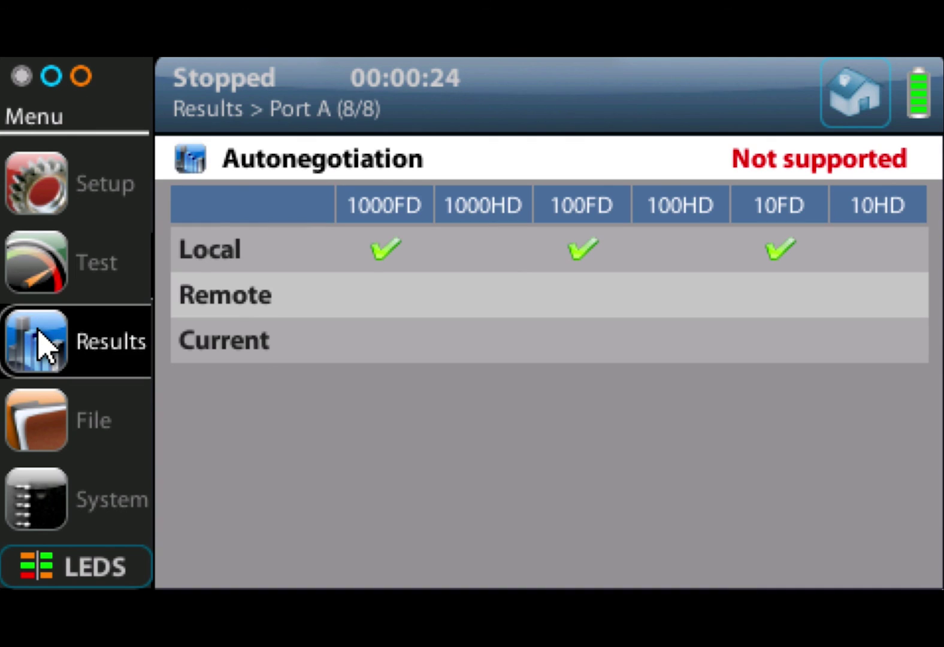